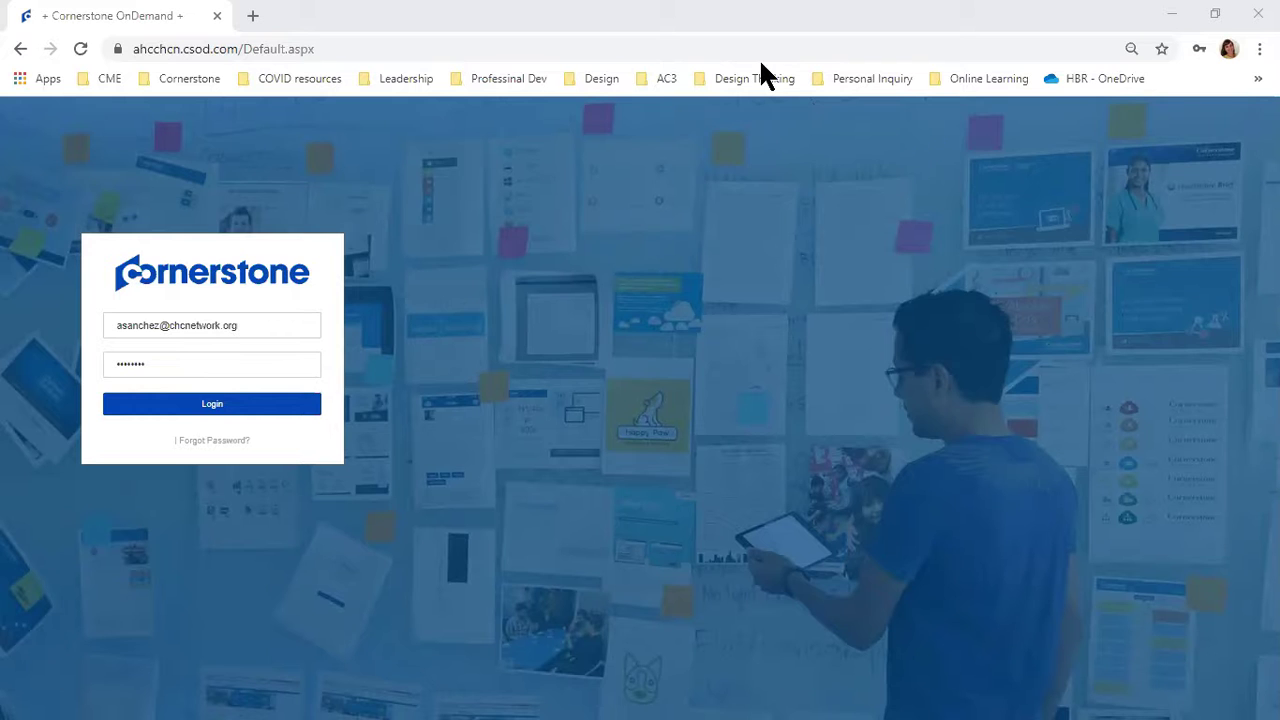
Log in to the learning site to reach Learner Home with completions and Continue Learning.
left_click_drag(134, 48, 238, 47)
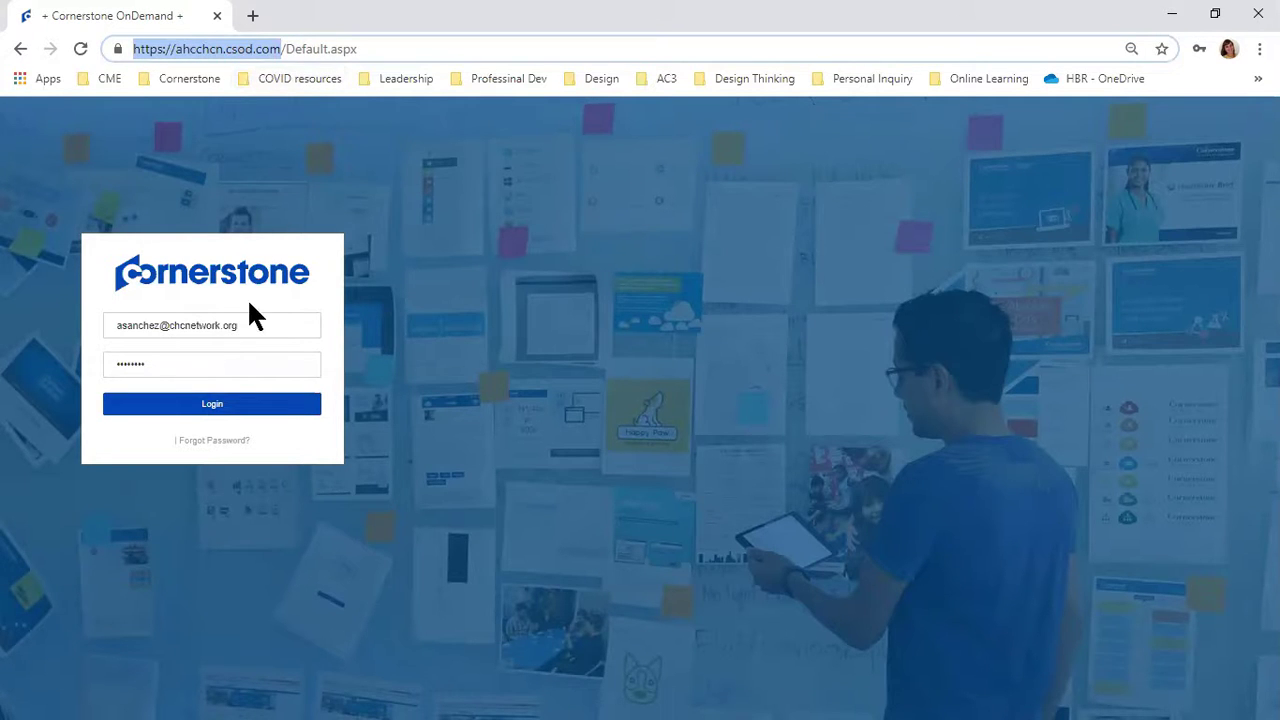
left_click(255, 322)
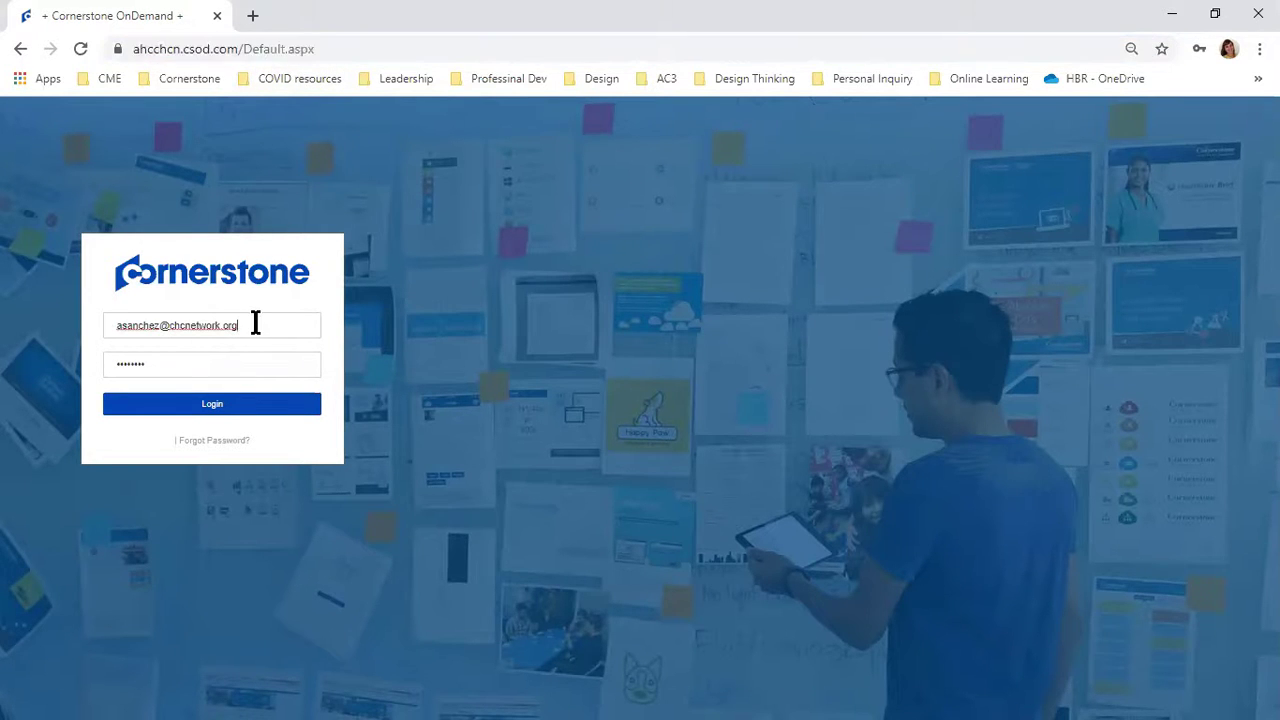
left_click(197, 408)
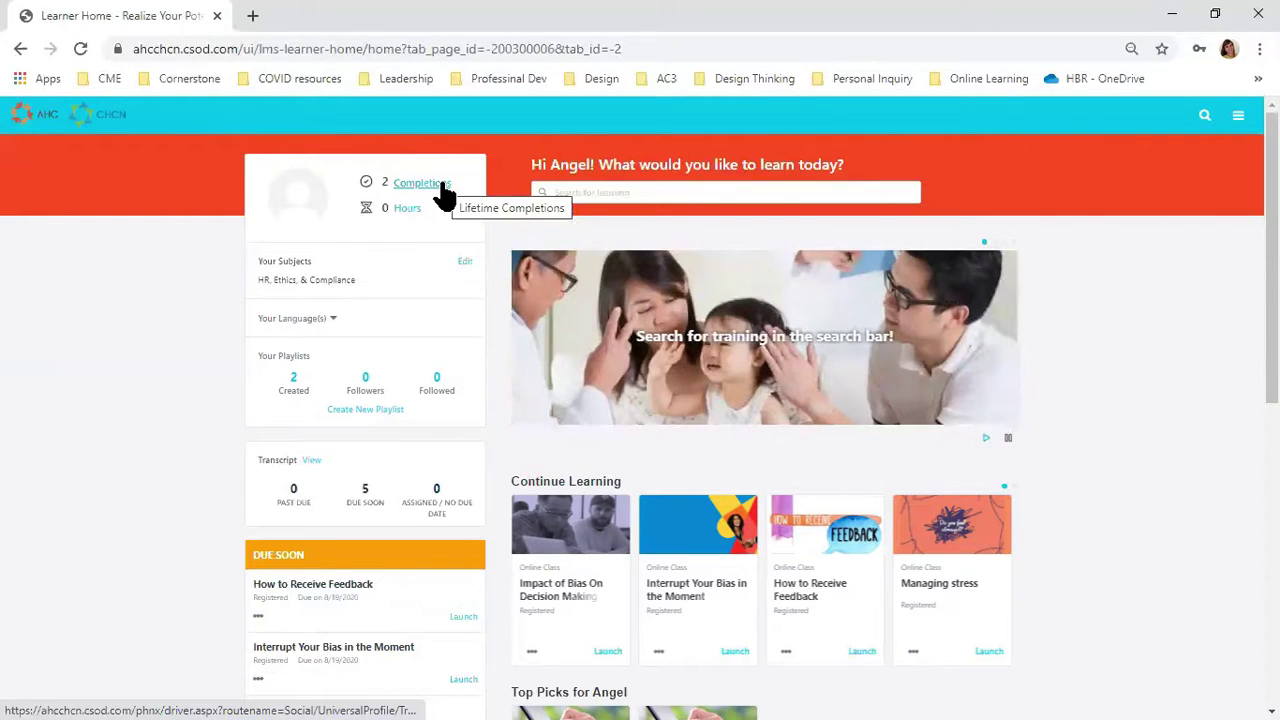
Open the transcript from Completions and filter it to the five Active registered trainings.
left_click(445, 195)
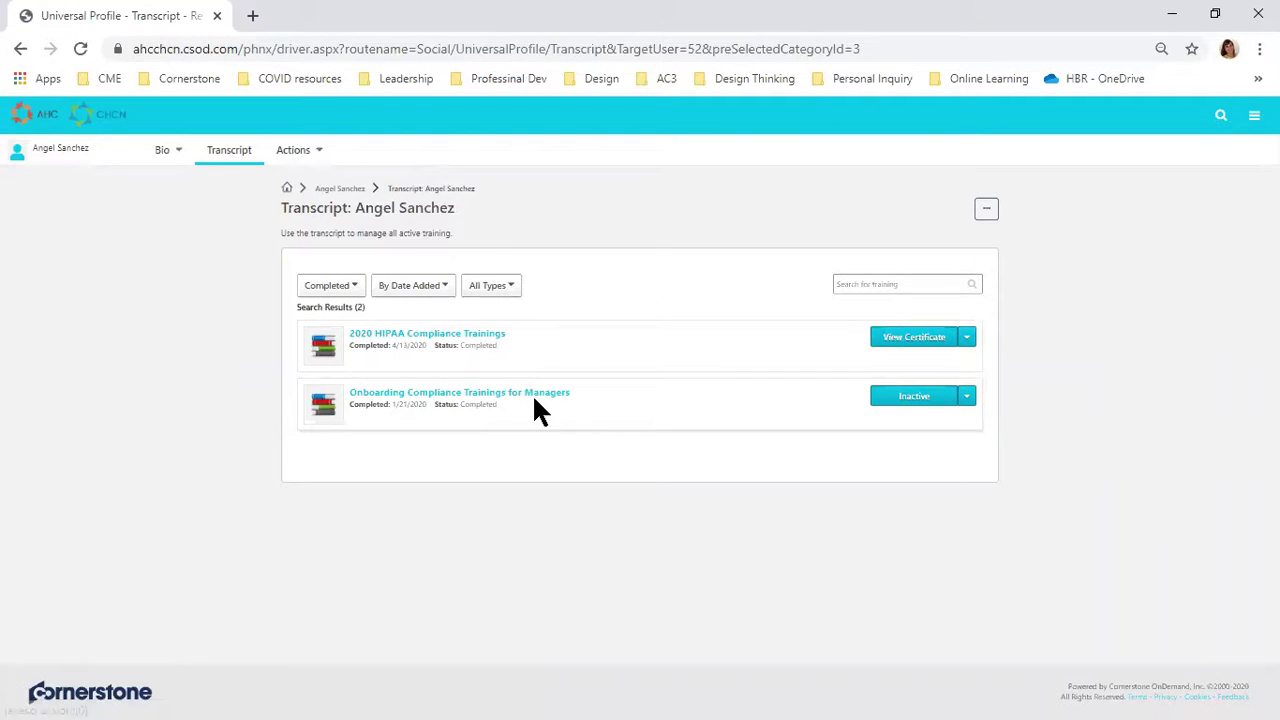
left_click(360, 287)
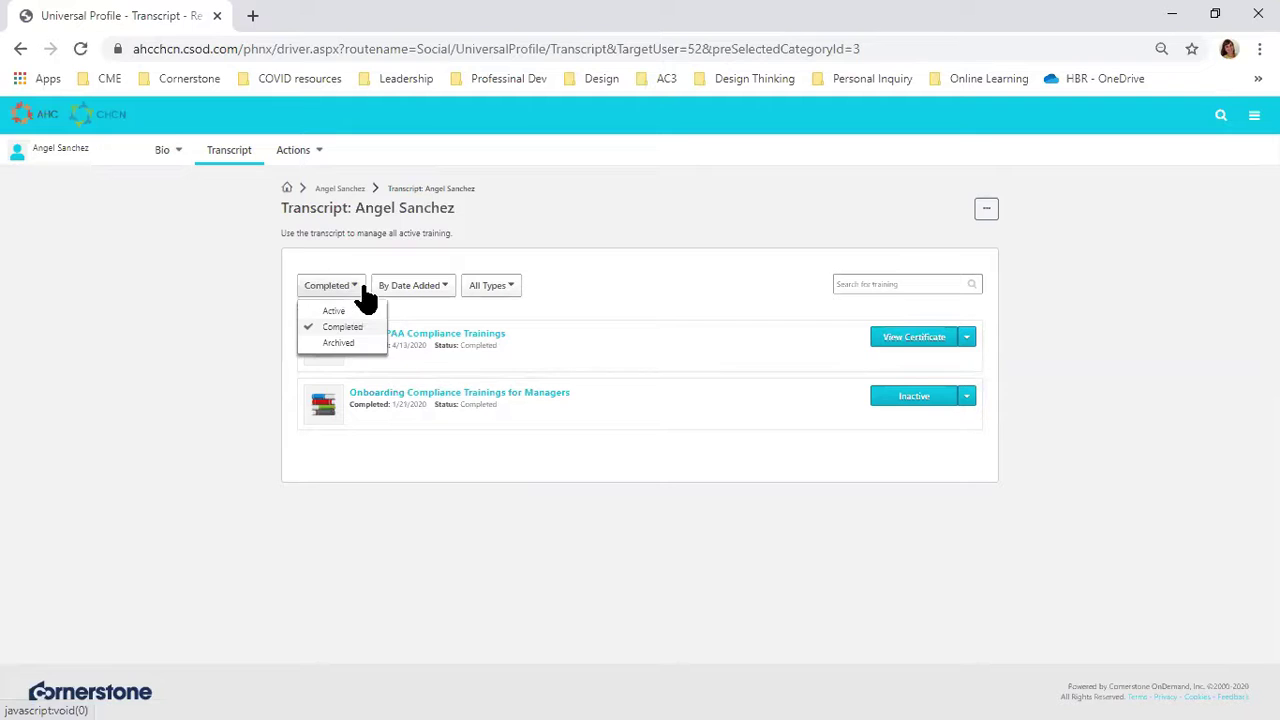
left_click(350, 311)
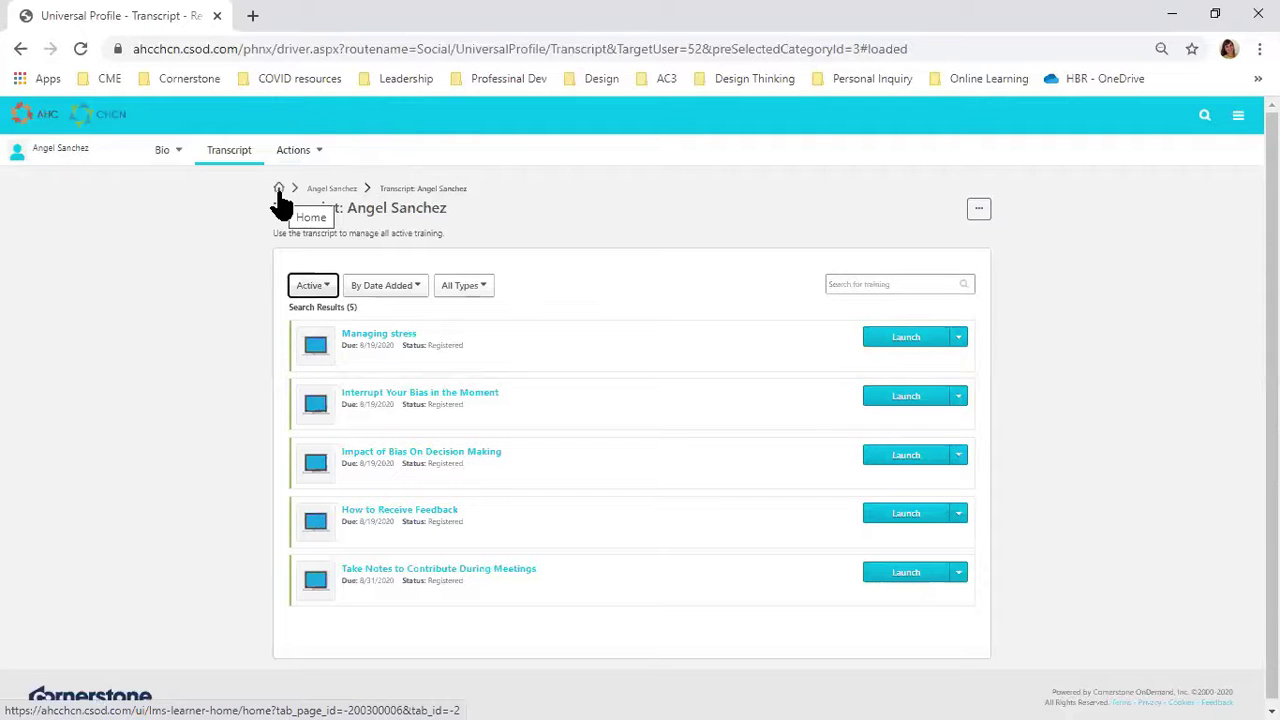
Return to Learner Home via the AHC logo, showing 2 created playlists.
left_click(55, 124)
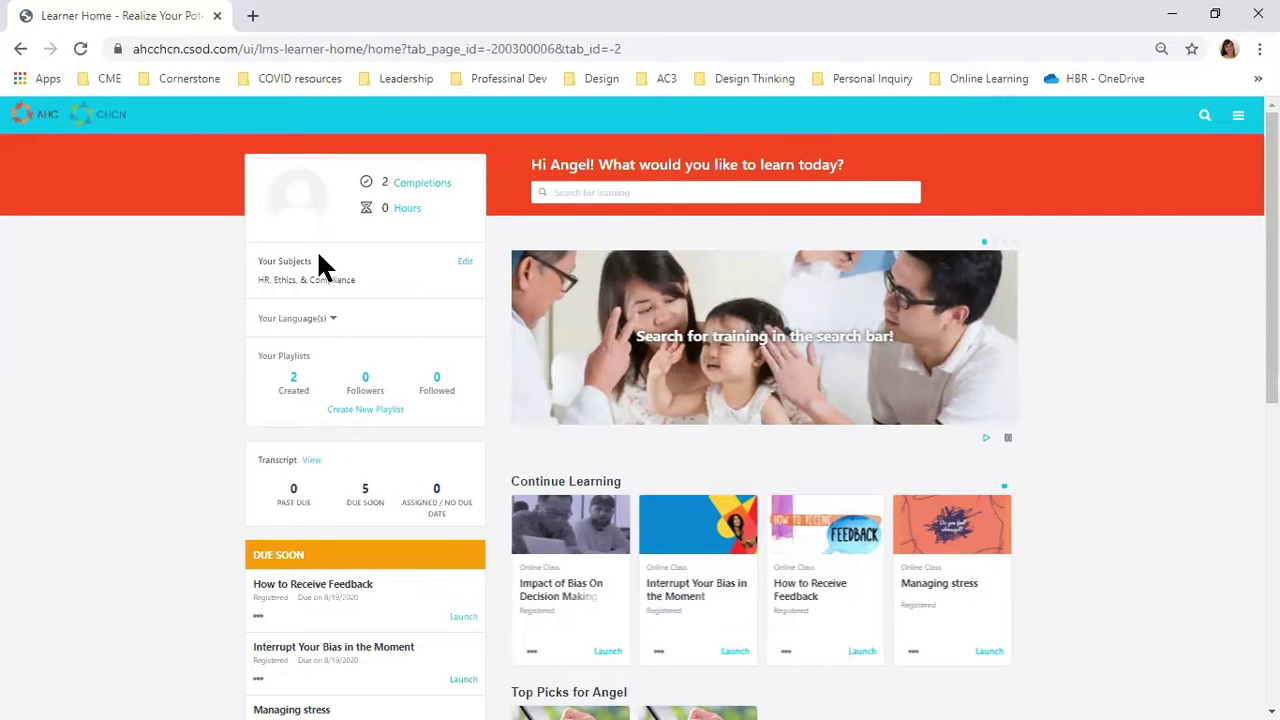
left_click_drag(316, 260, 258, 268)
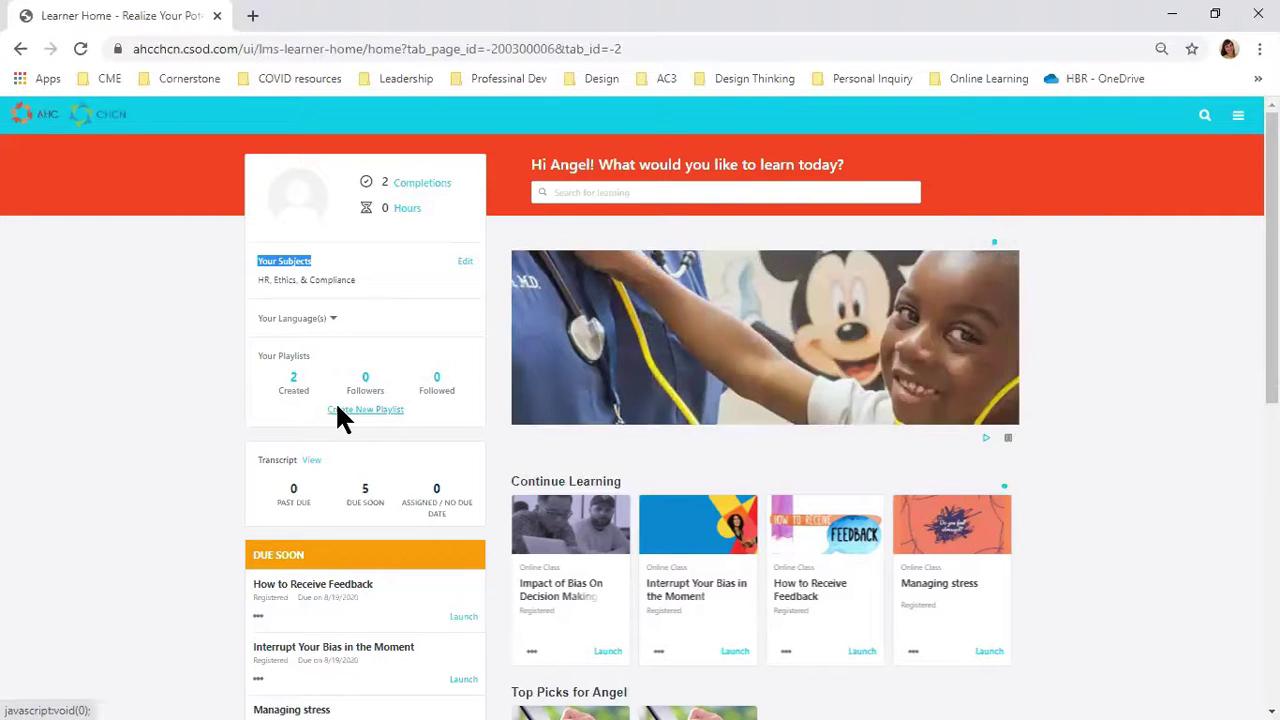
Create a new private playlist named 'Communication'.
left_click(365, 410)
left_click(610, 409)
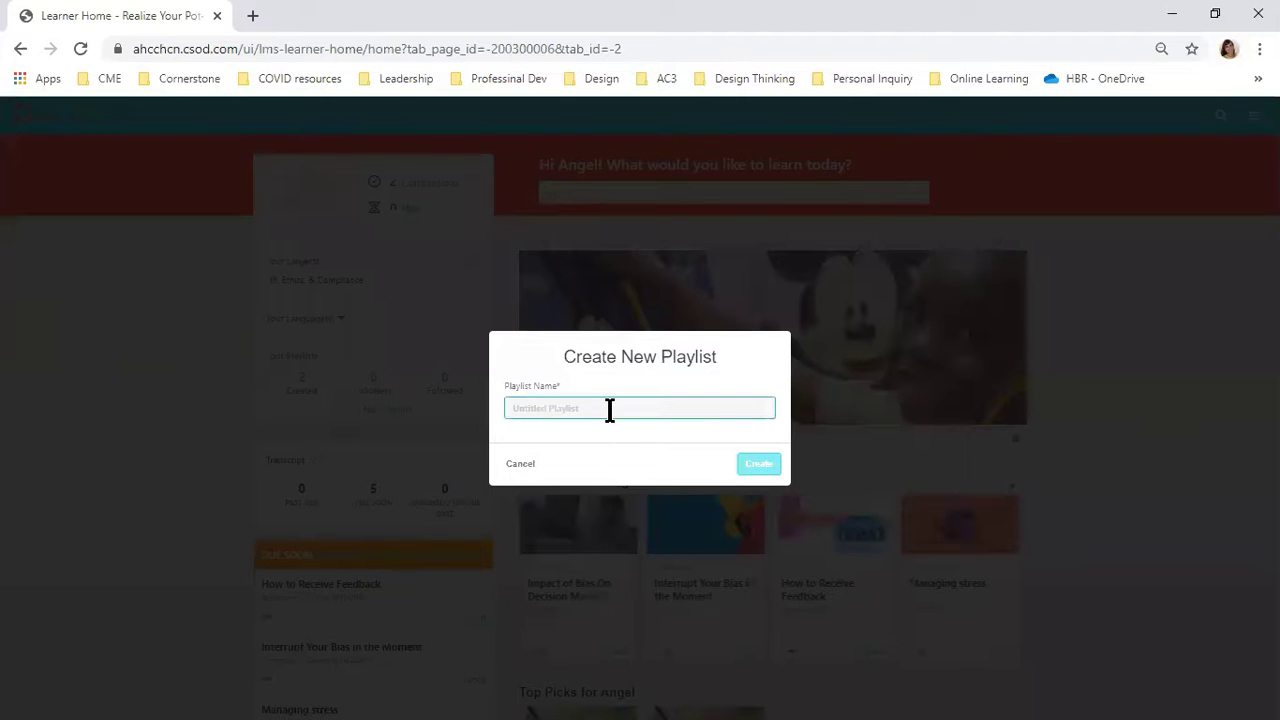
type("Communication")
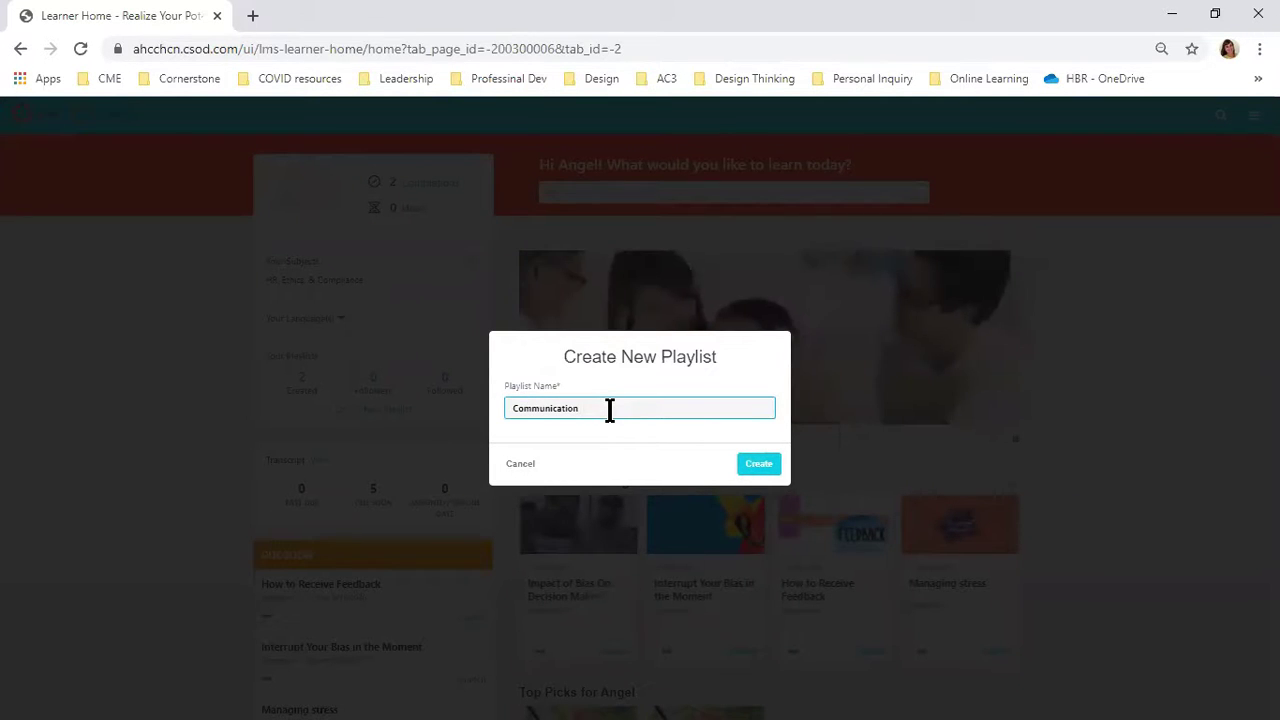
left_click(752, 466)
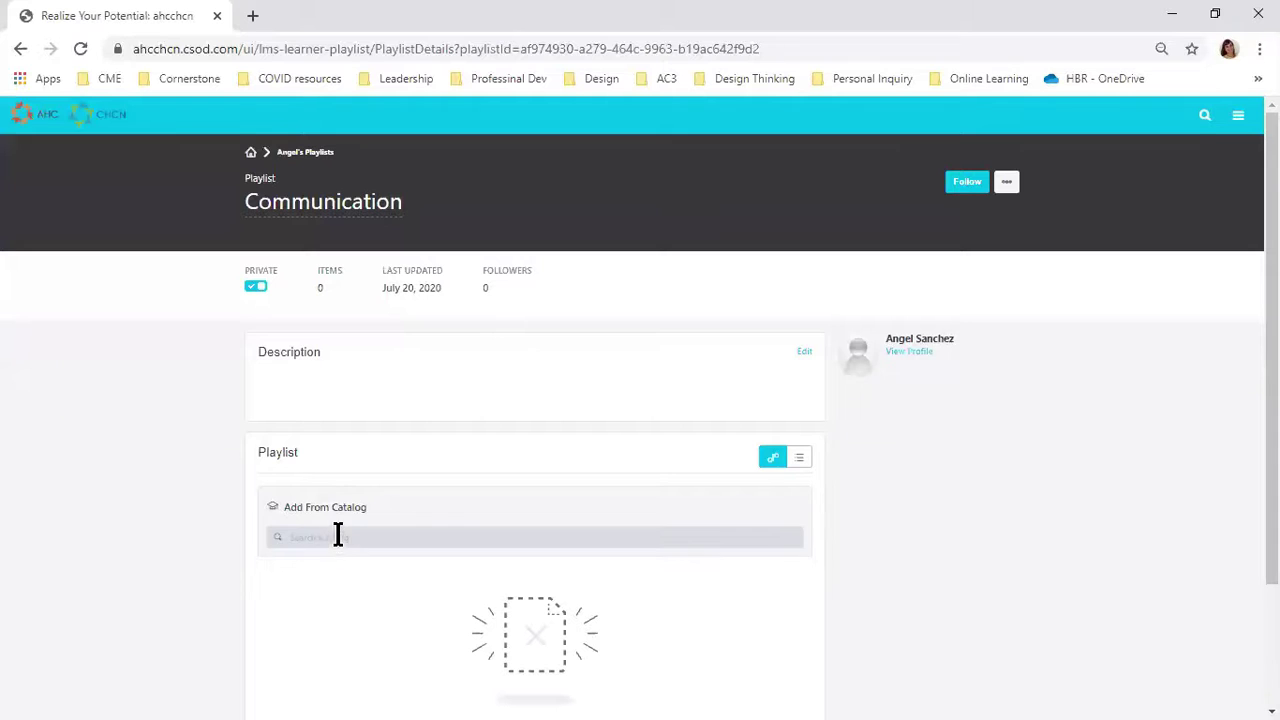
Search the catalog for 'communication' and open the full results, 286 items, in a new tab.
left_click_drag(284, 508, 384, 504)
left_click(371, 536)
type("comm")
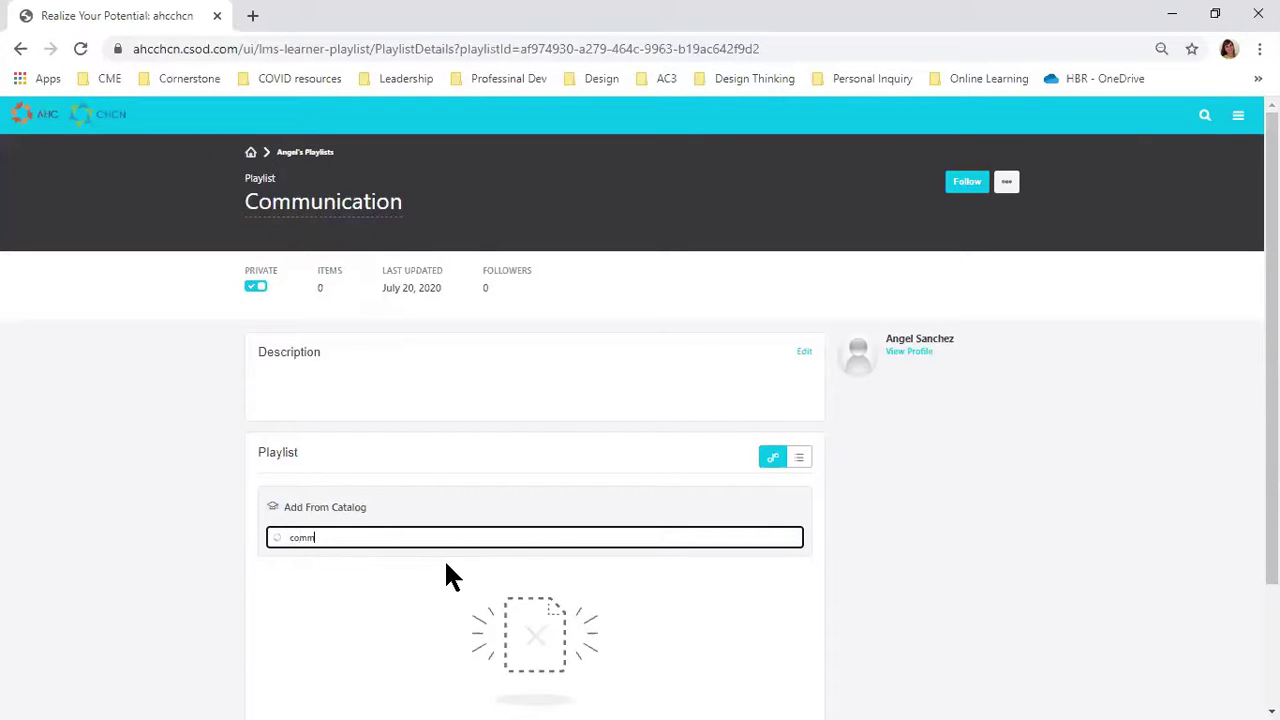
type("unication")
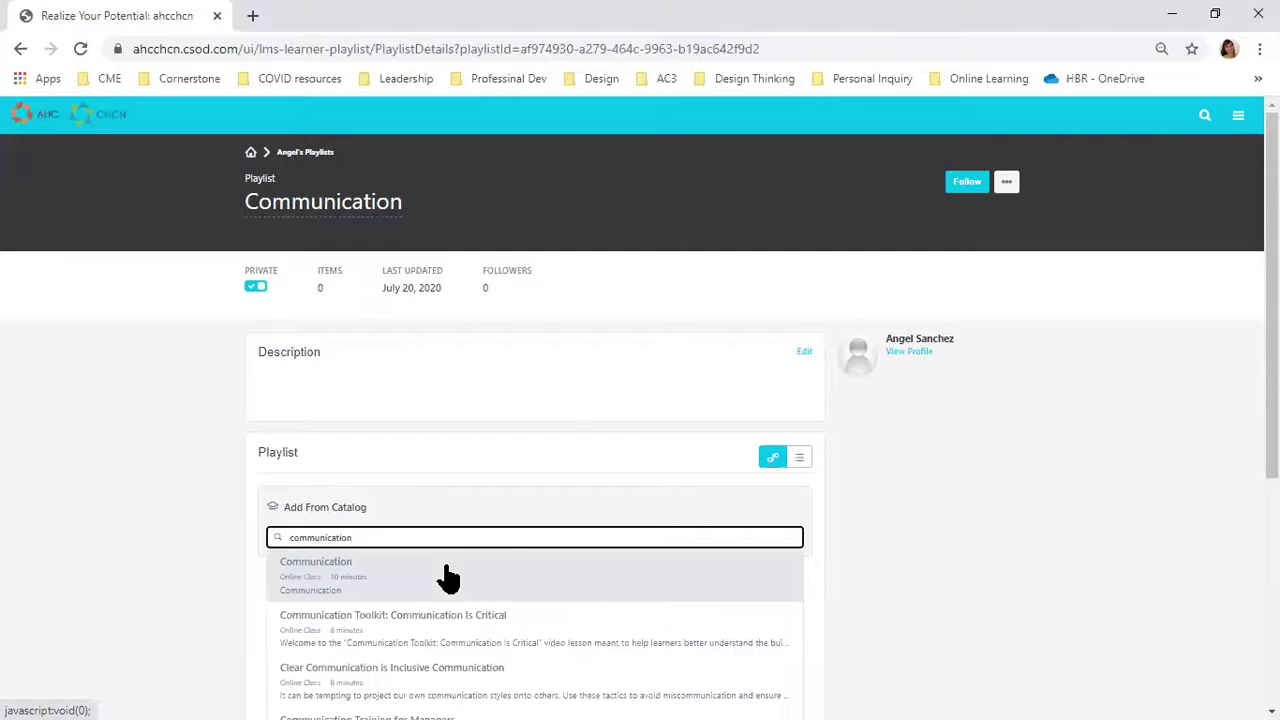
scroll(711, 509, "down", 3)
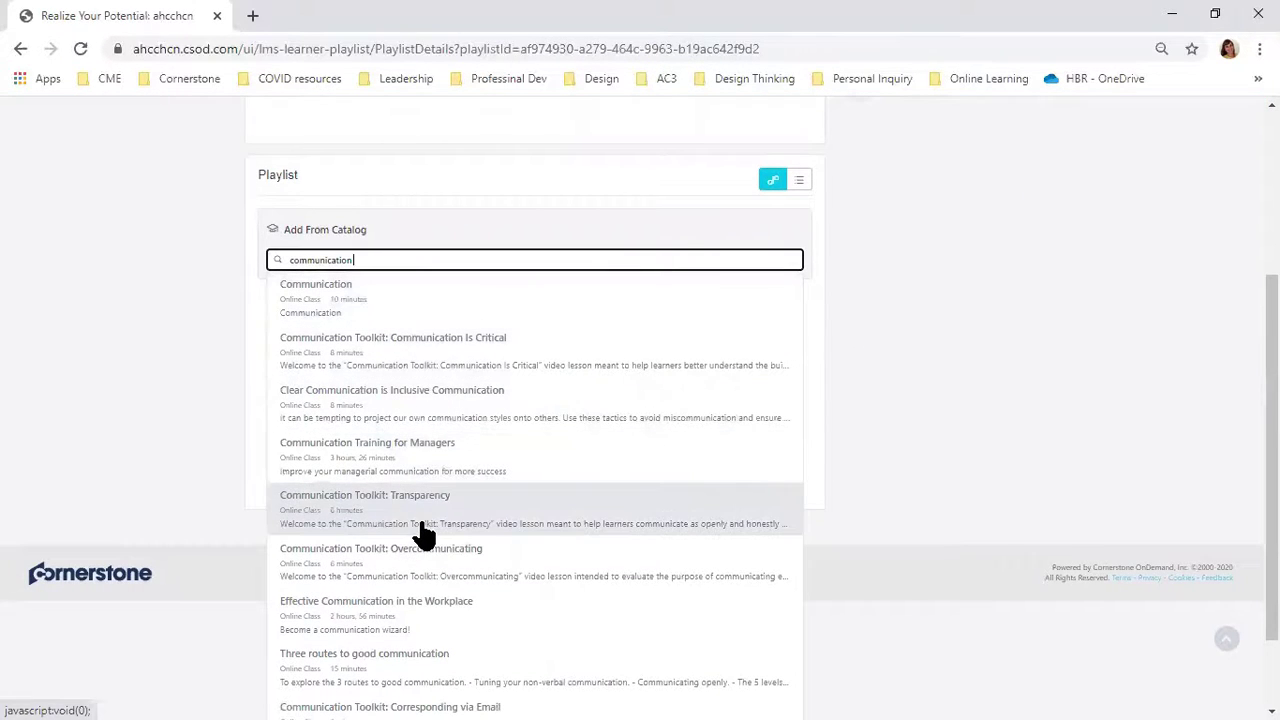
scroll(424, 536, "down", 1)
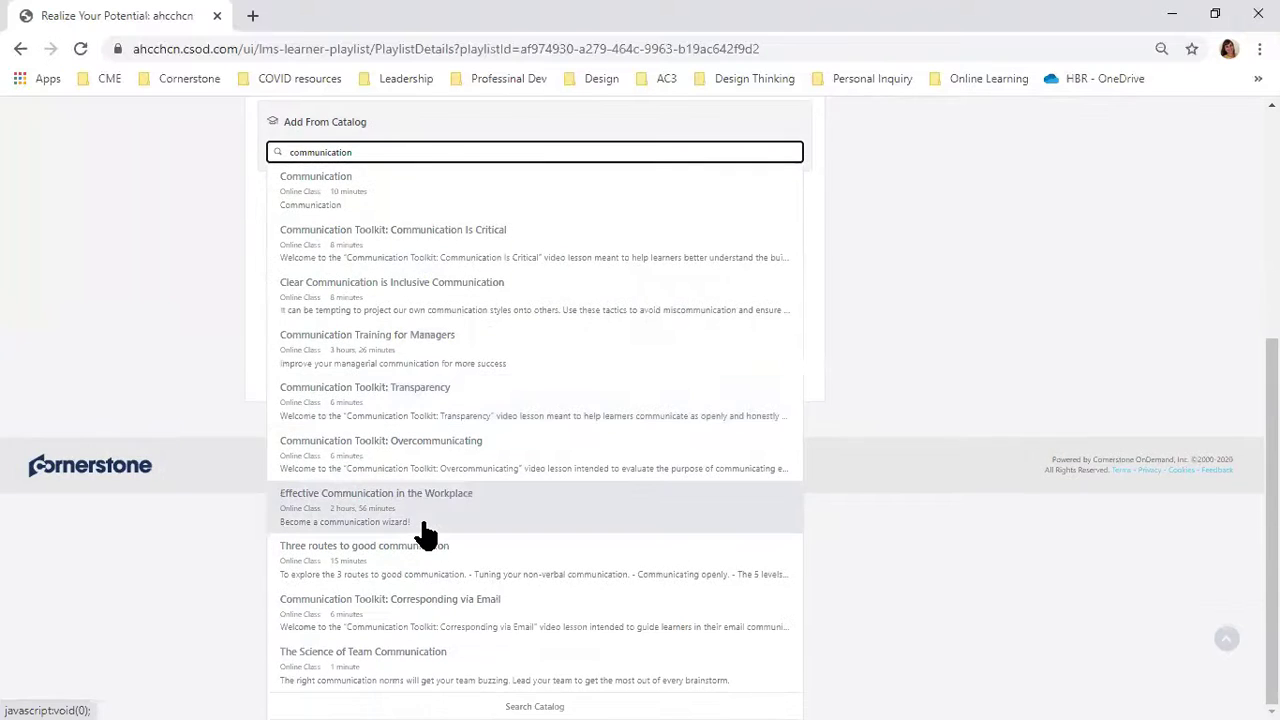
left_click(556, 704)
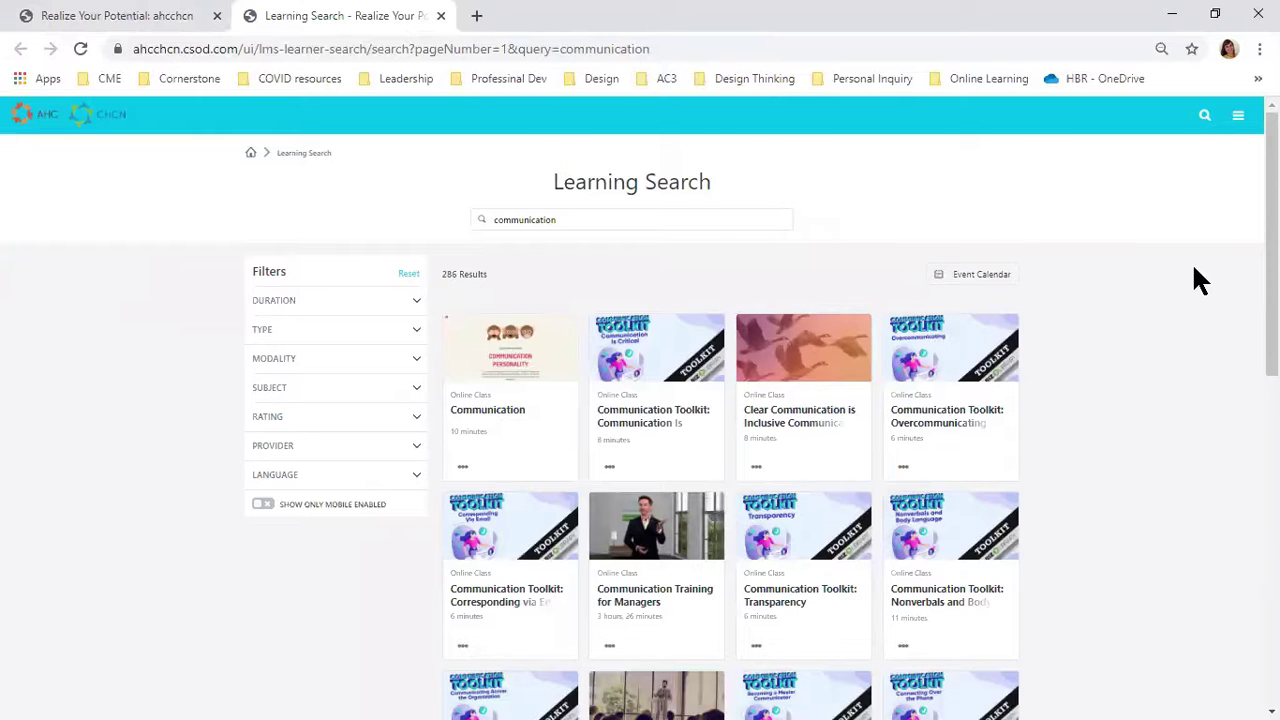
From Learner Home, list the created playlists and show actions for the Communication playlist.
left_click(72, 116)
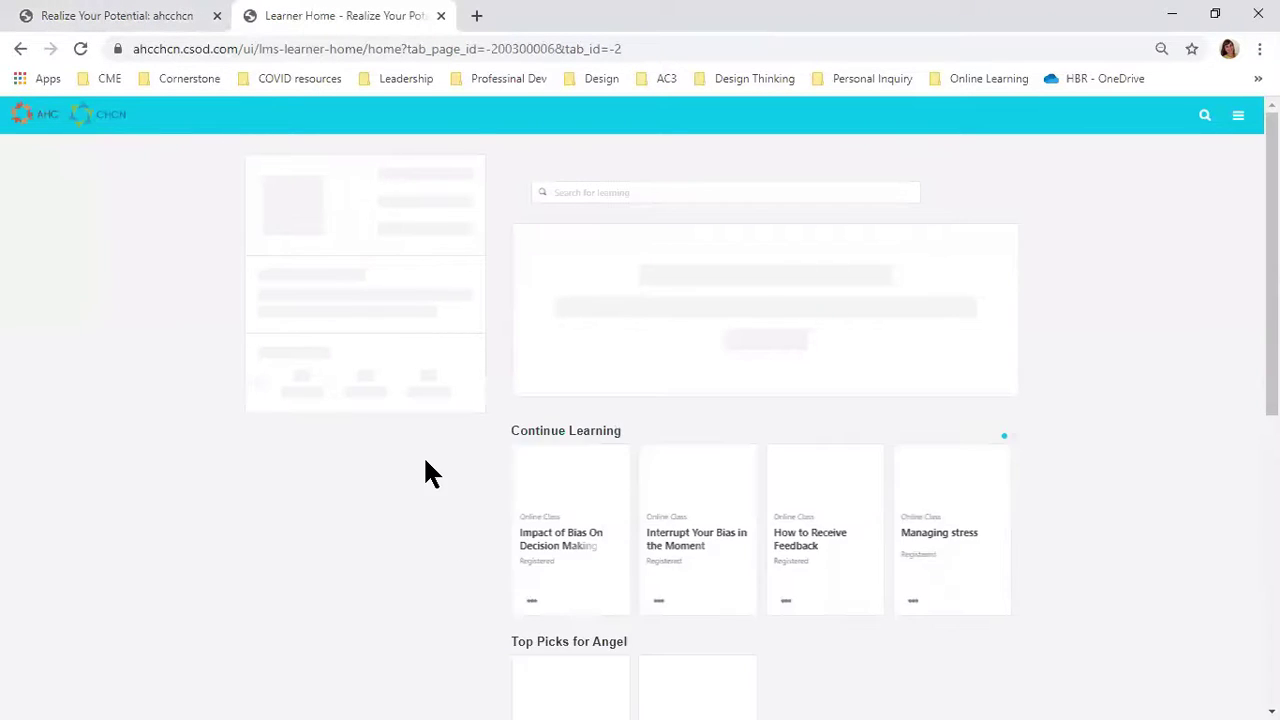
left_click(295, 382)
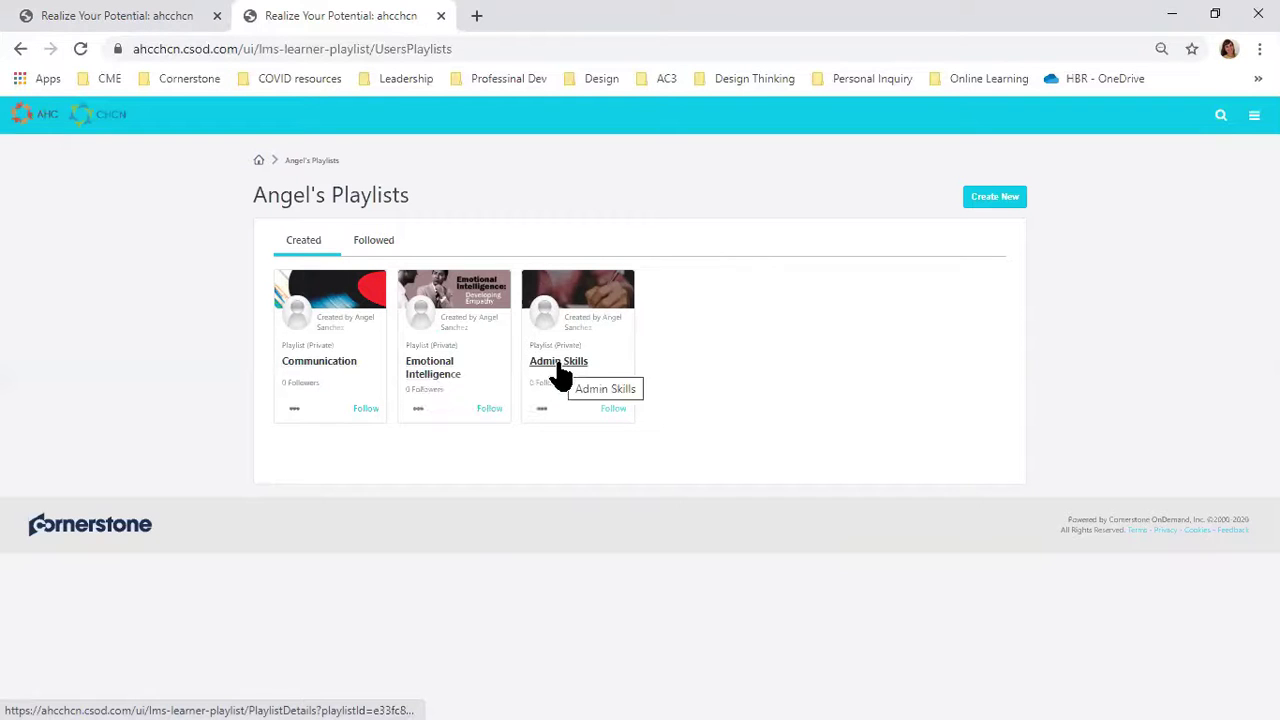
left_click(294, 410)
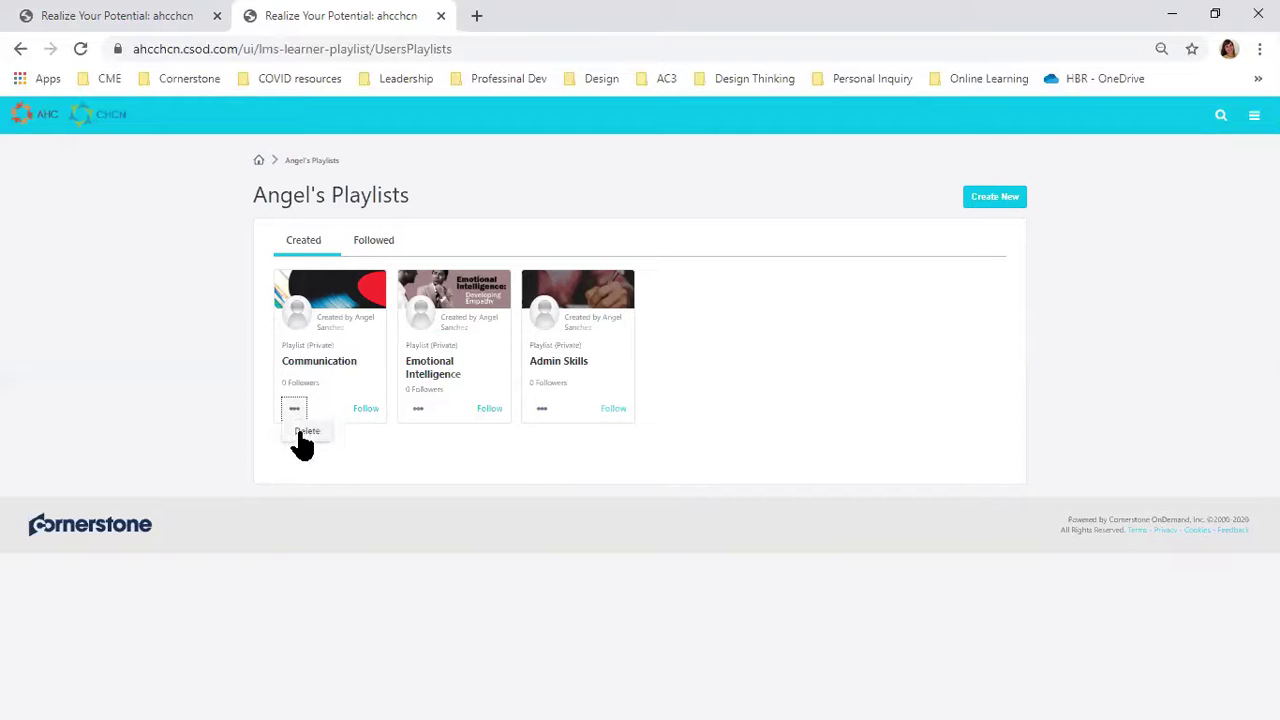
Open the Communication playlist and add 'Communication Toolkit: Communication Is Critical' from the catalog.
left_click(309, 368)
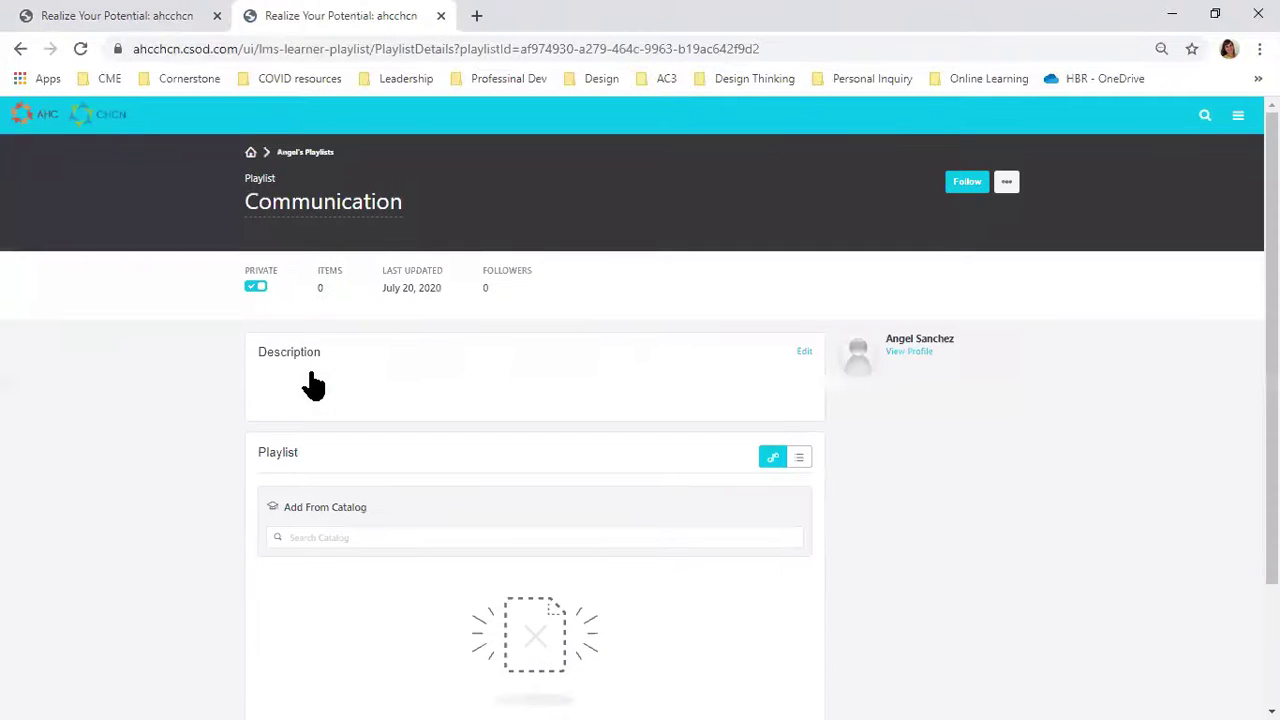
left_click(362, 539)
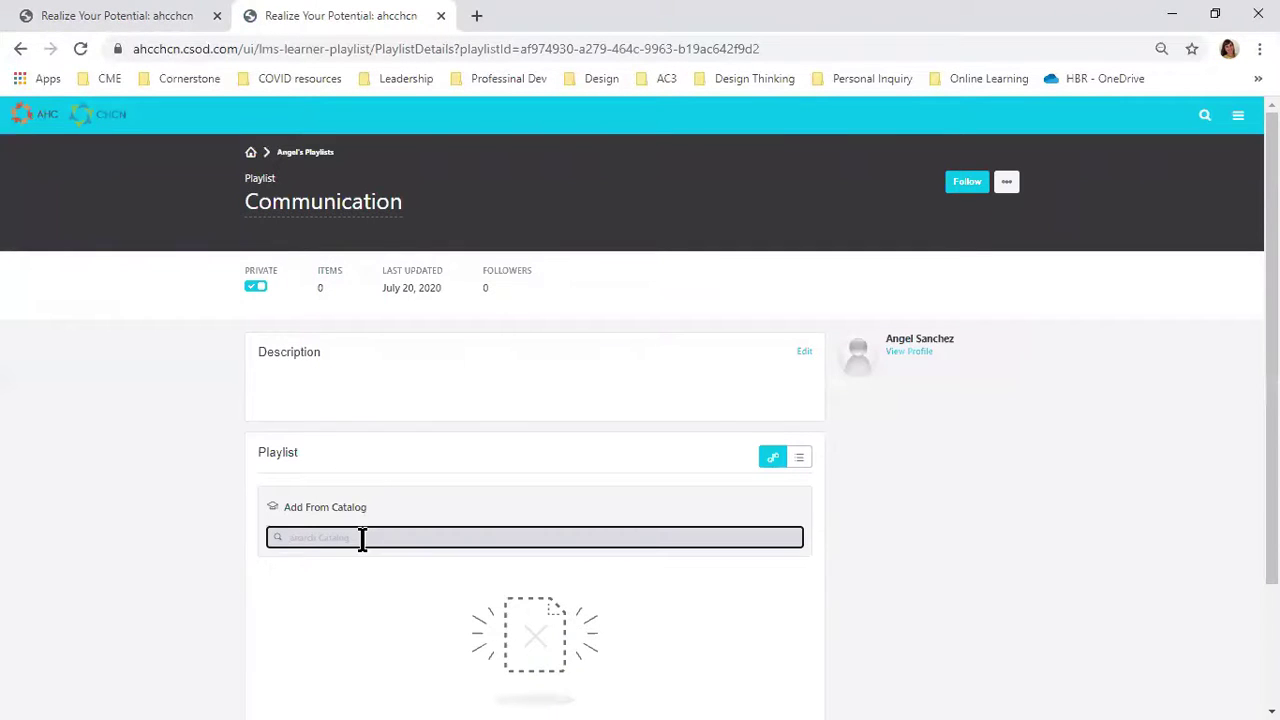
type("communication")
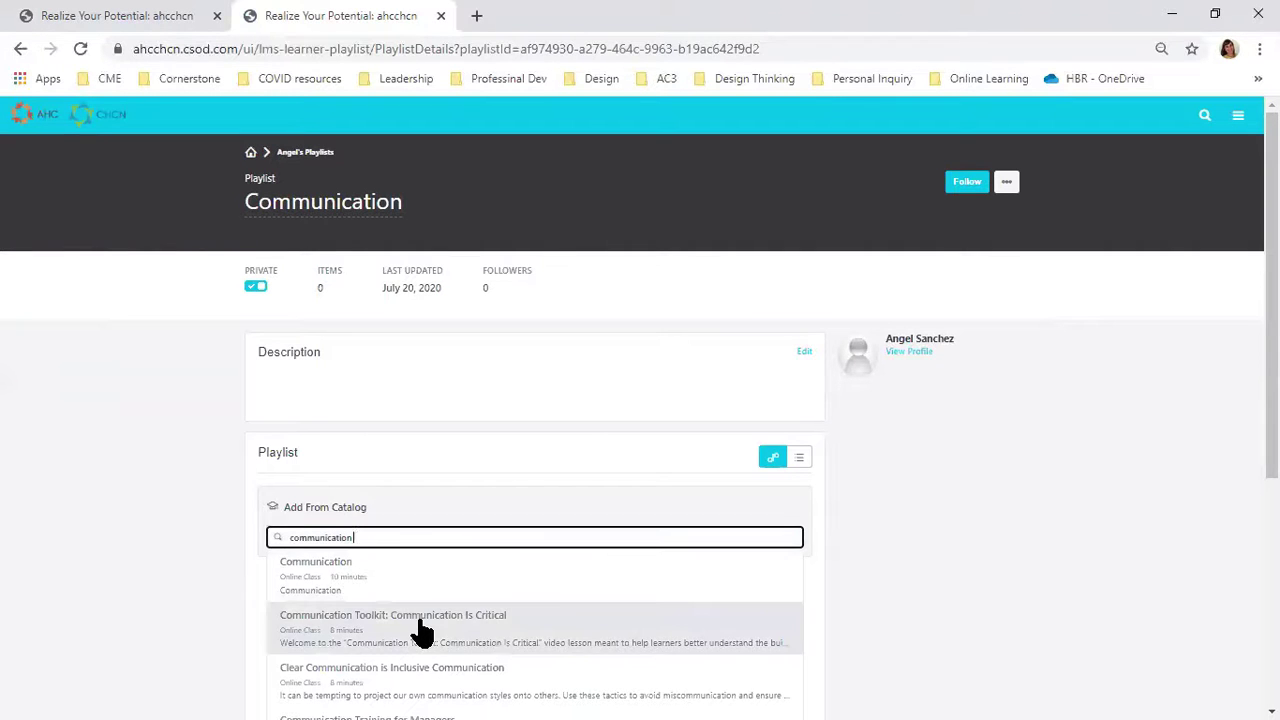
left_click(420, 622)
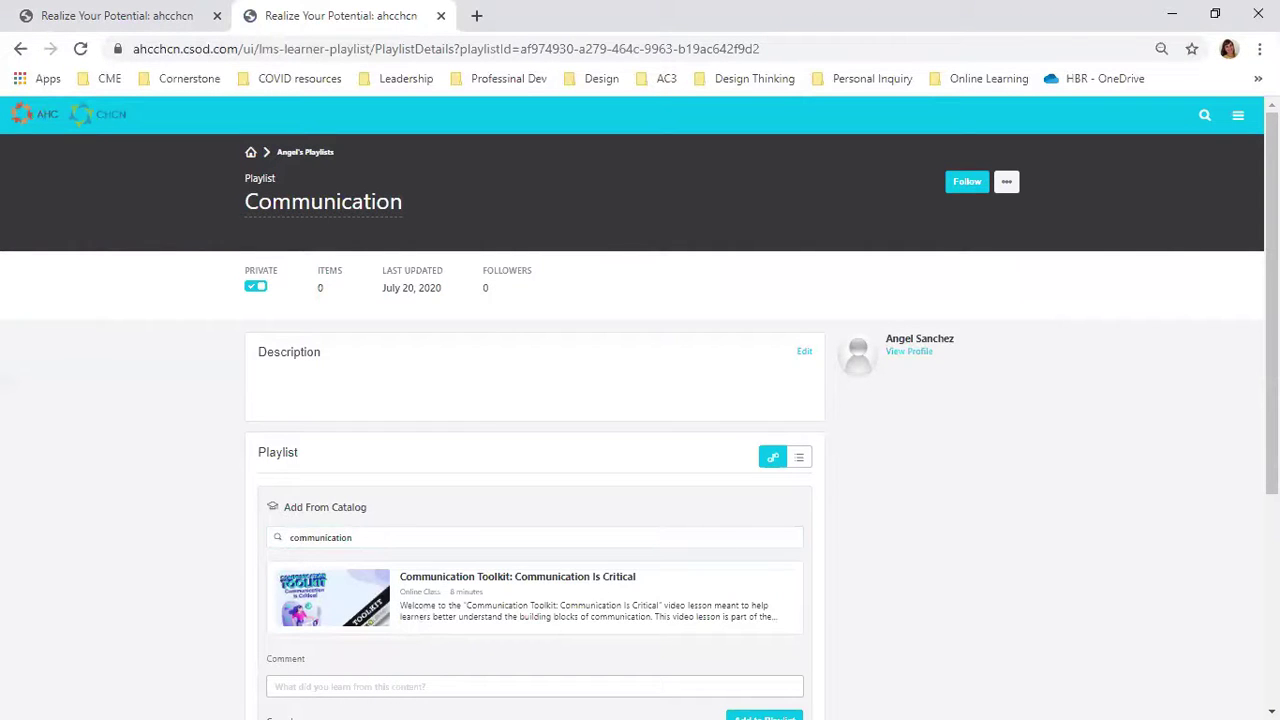
scroll(749, 540, "down", 2)
left_click(752, 545)
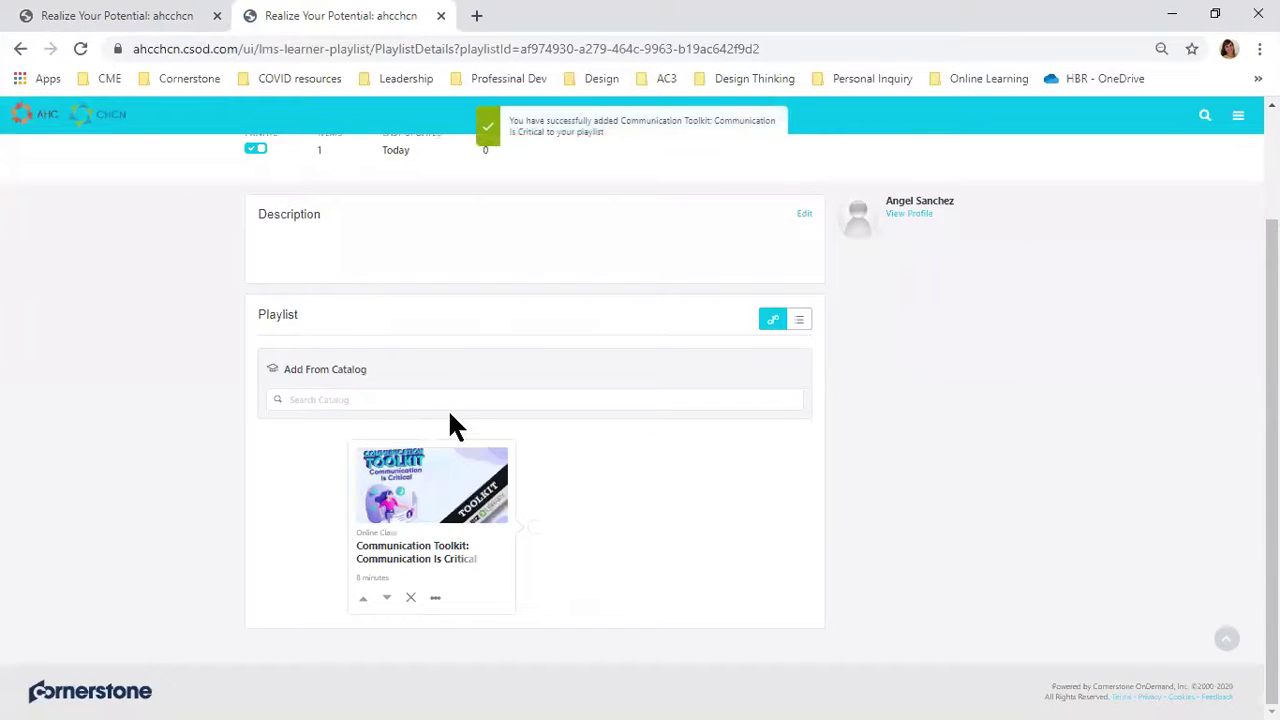
Search 'nonverbal communication' and add 'Use Nonverbal Communication During a Presentation' to the playlist.
left_click(435, 399)
type("nonv")
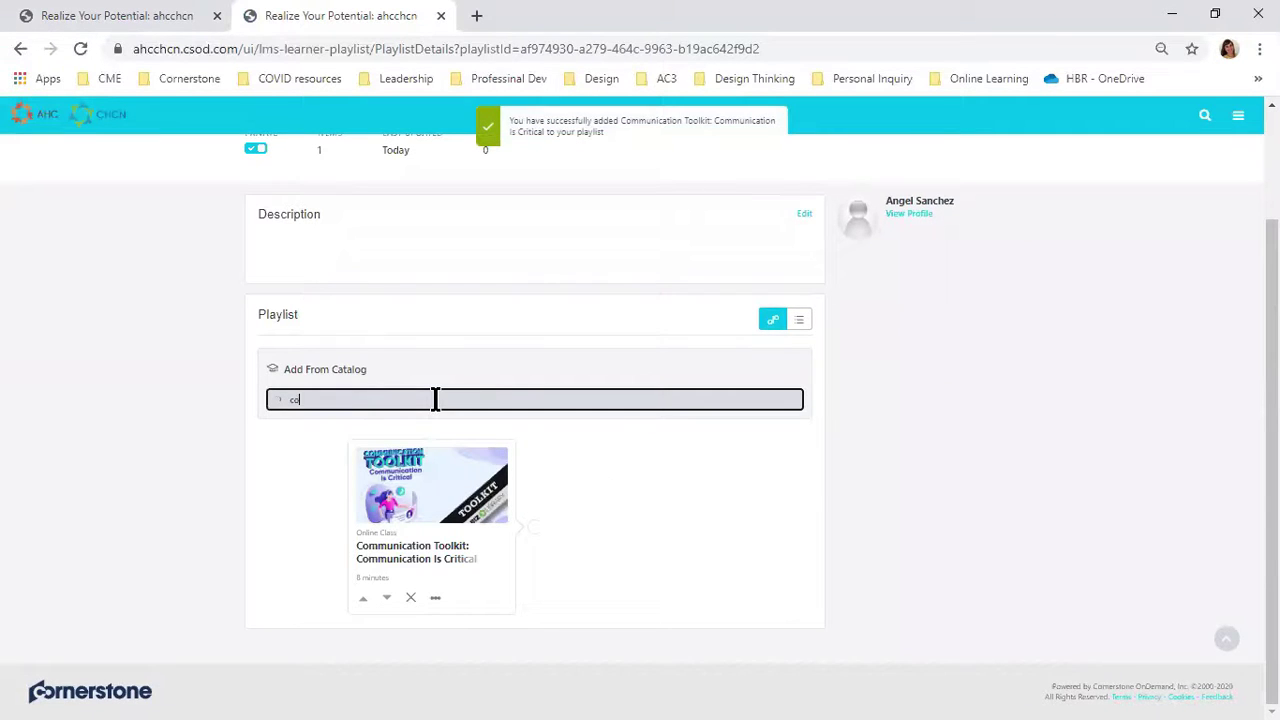
type("erbal communication")
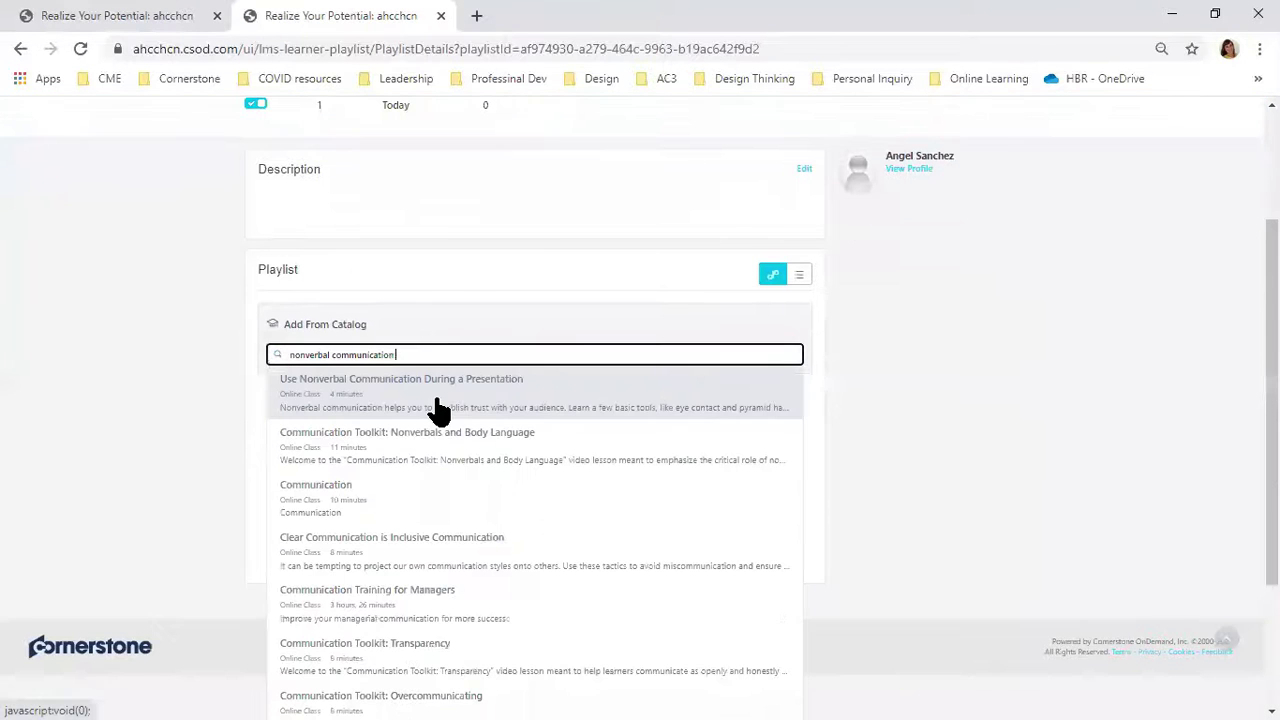
left_click(438, 408)
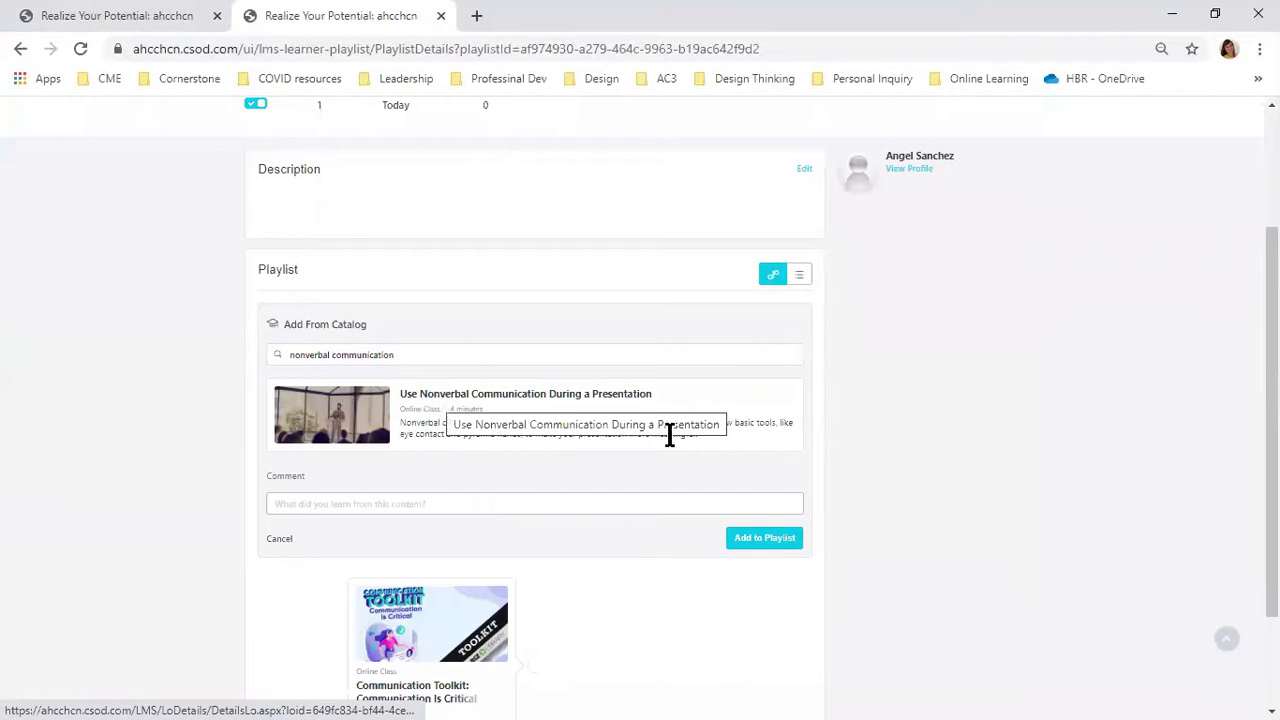
left_click(766, 536)
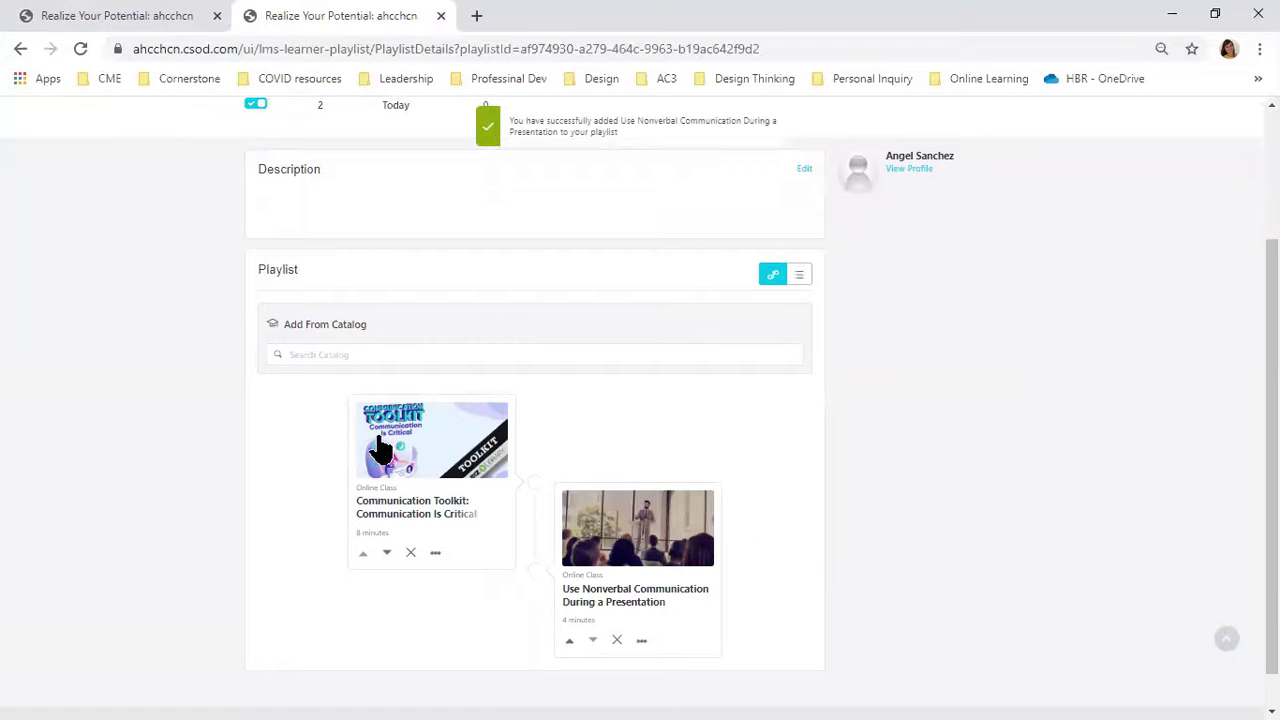
scroll(655, 558, "up", 2)
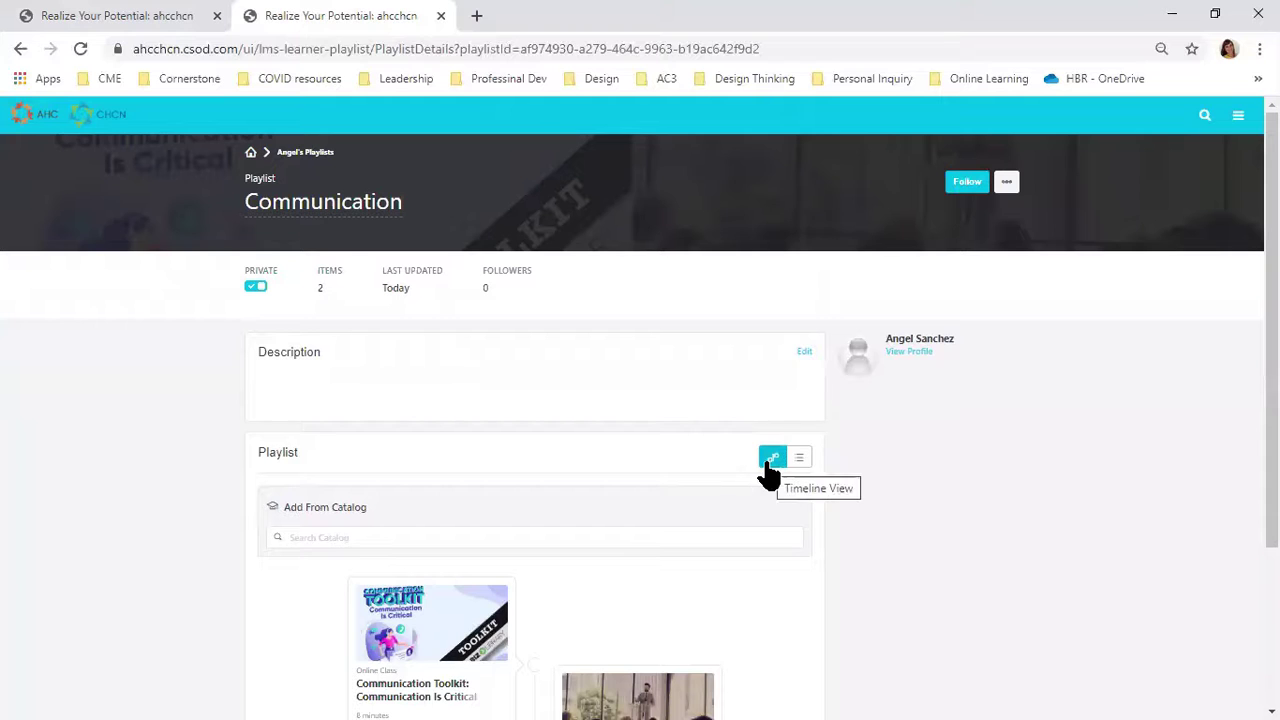
Show the Communication playlist in list view, then return to Learner Home with 3 created playlists.
left_click(799, 460)
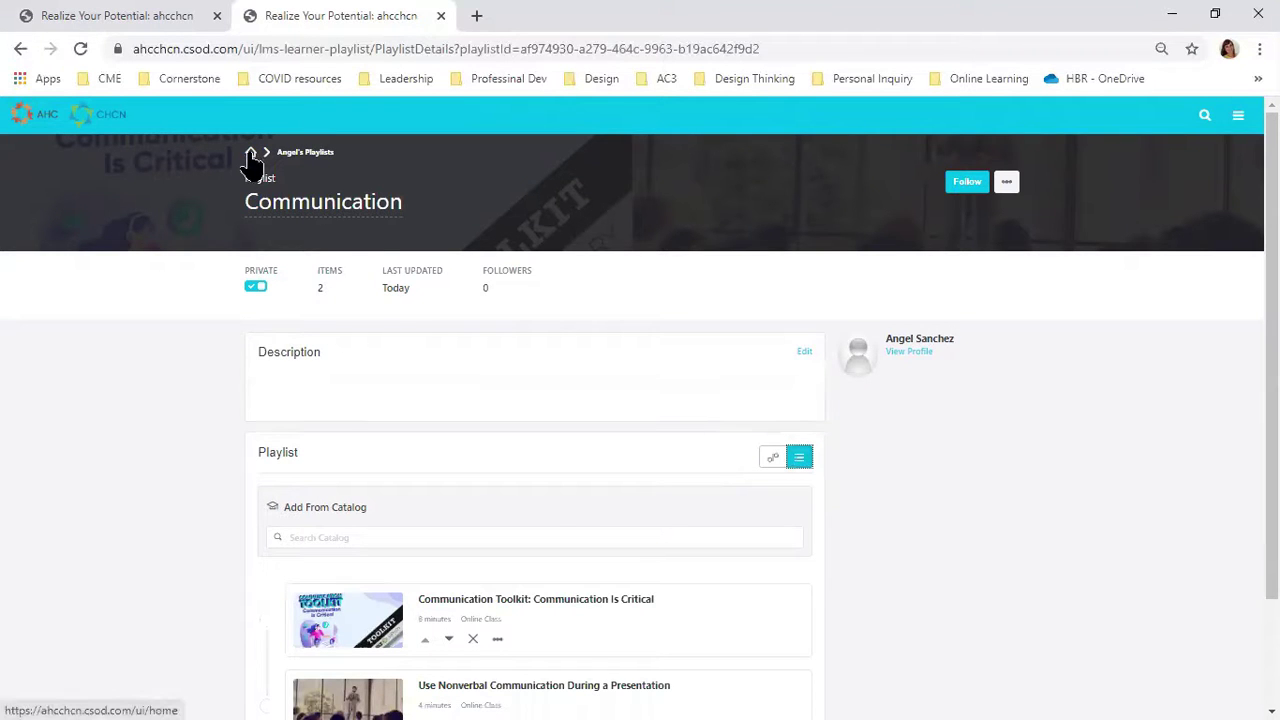
left_click(83, 130)
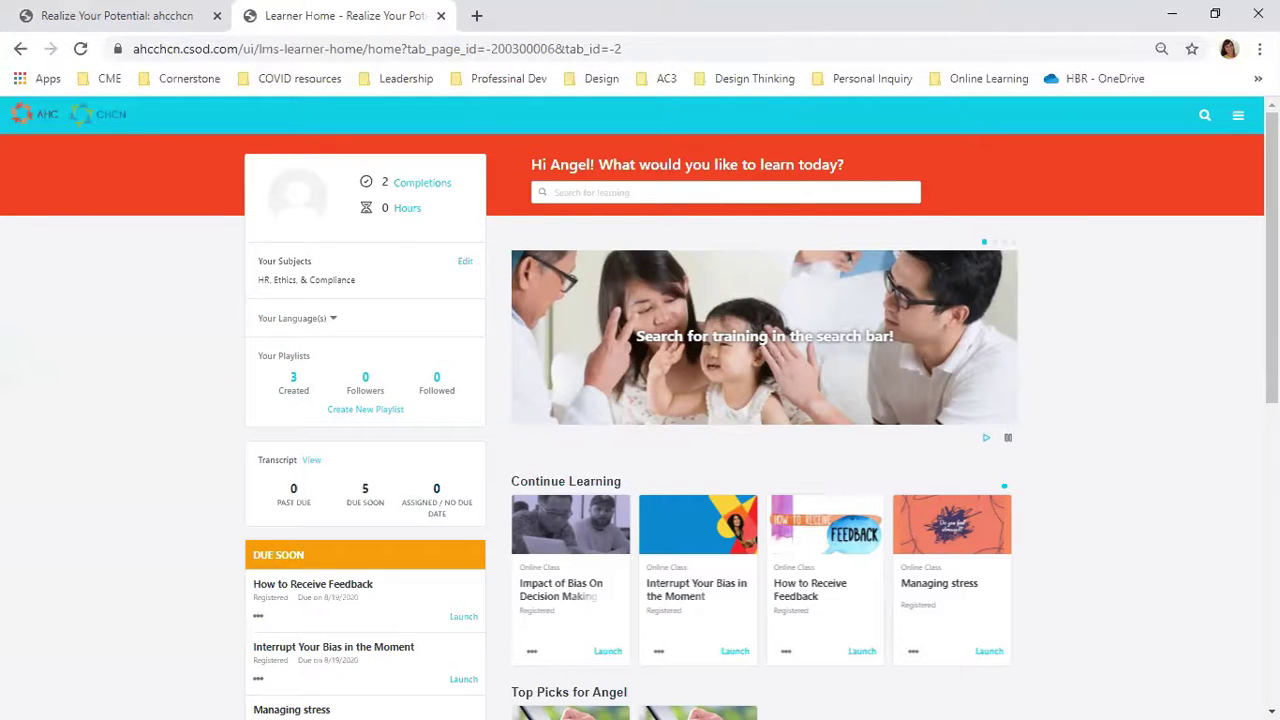
scroll(1271, 260, "down", 2)
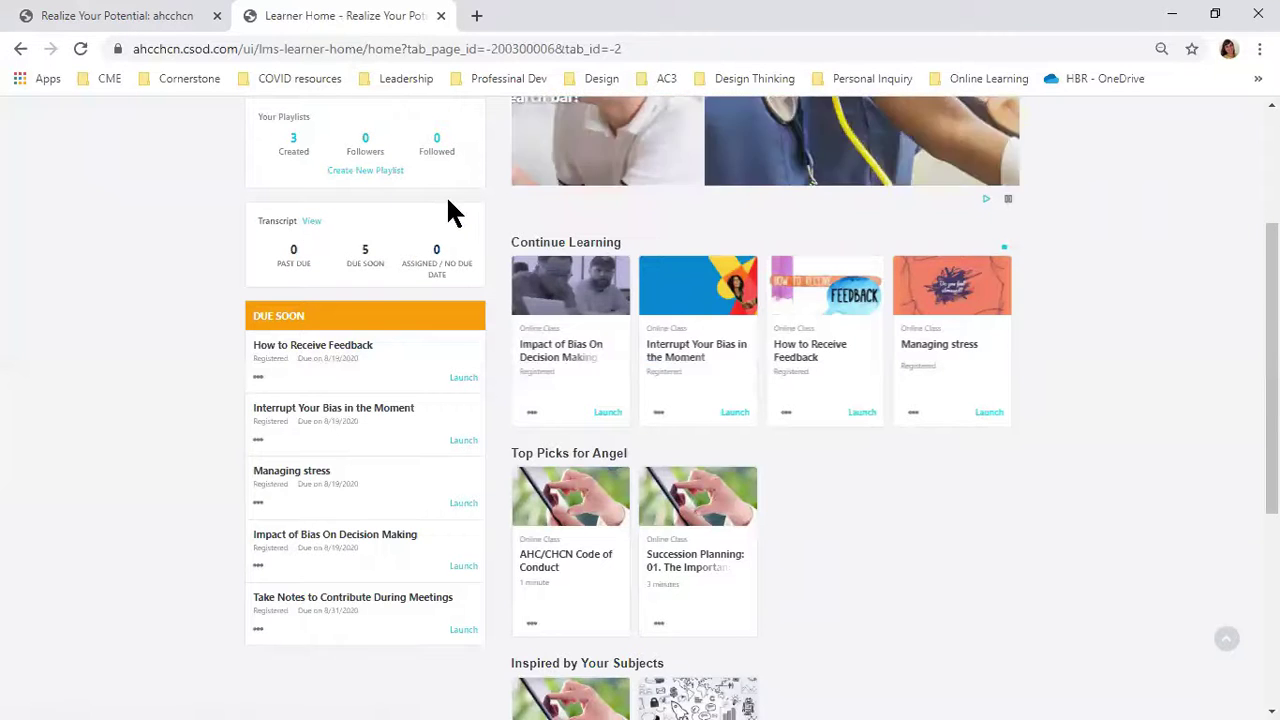
scroll(446, 195, "up", 2)
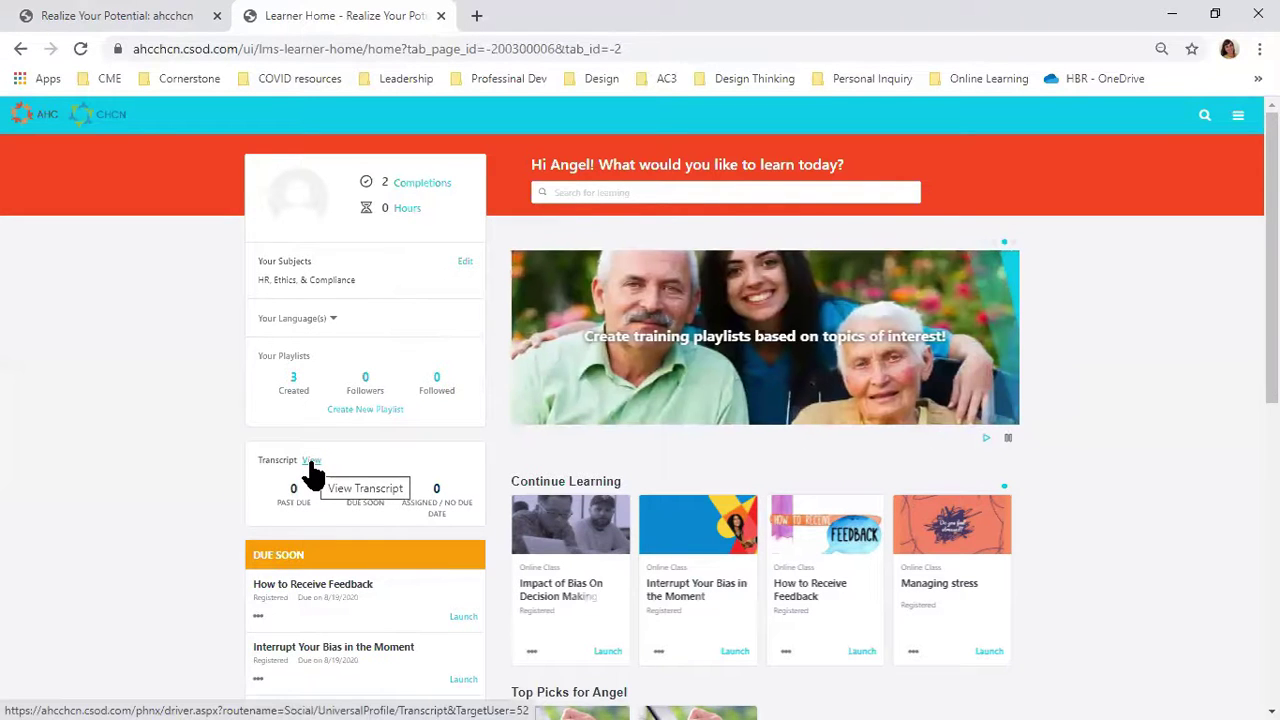
left_click(311, 462)
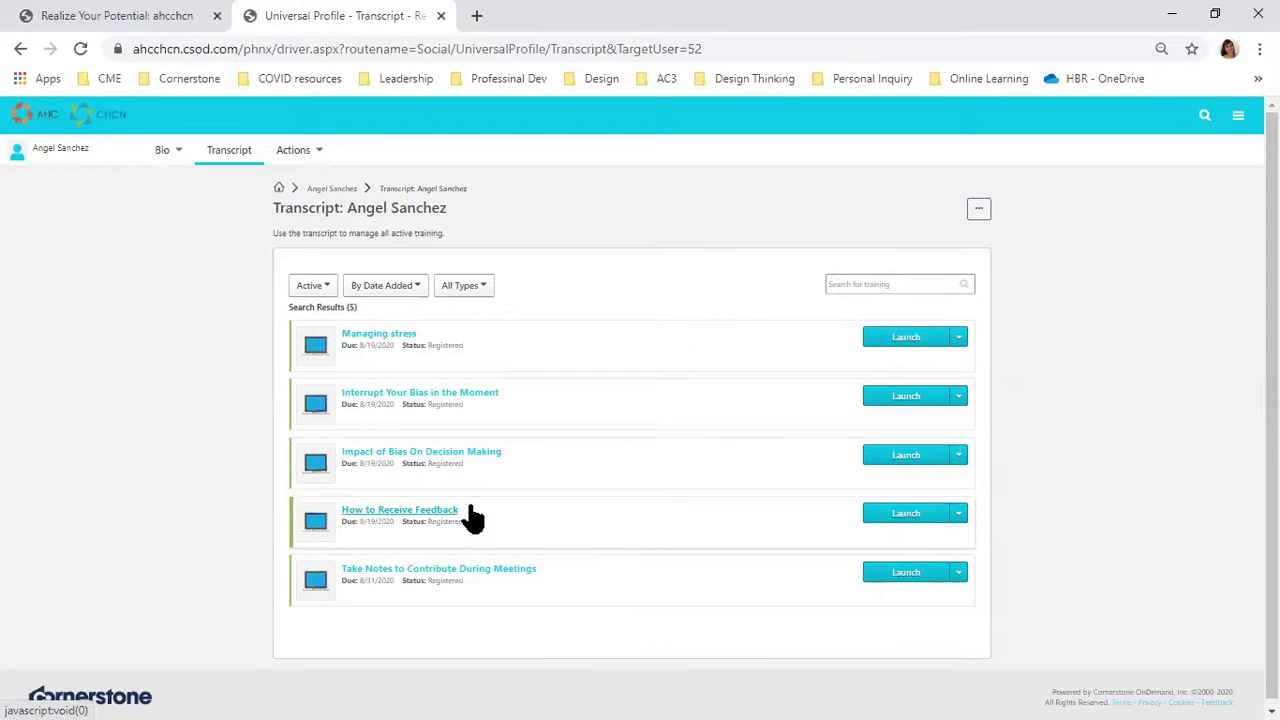
left_click(316, 288)
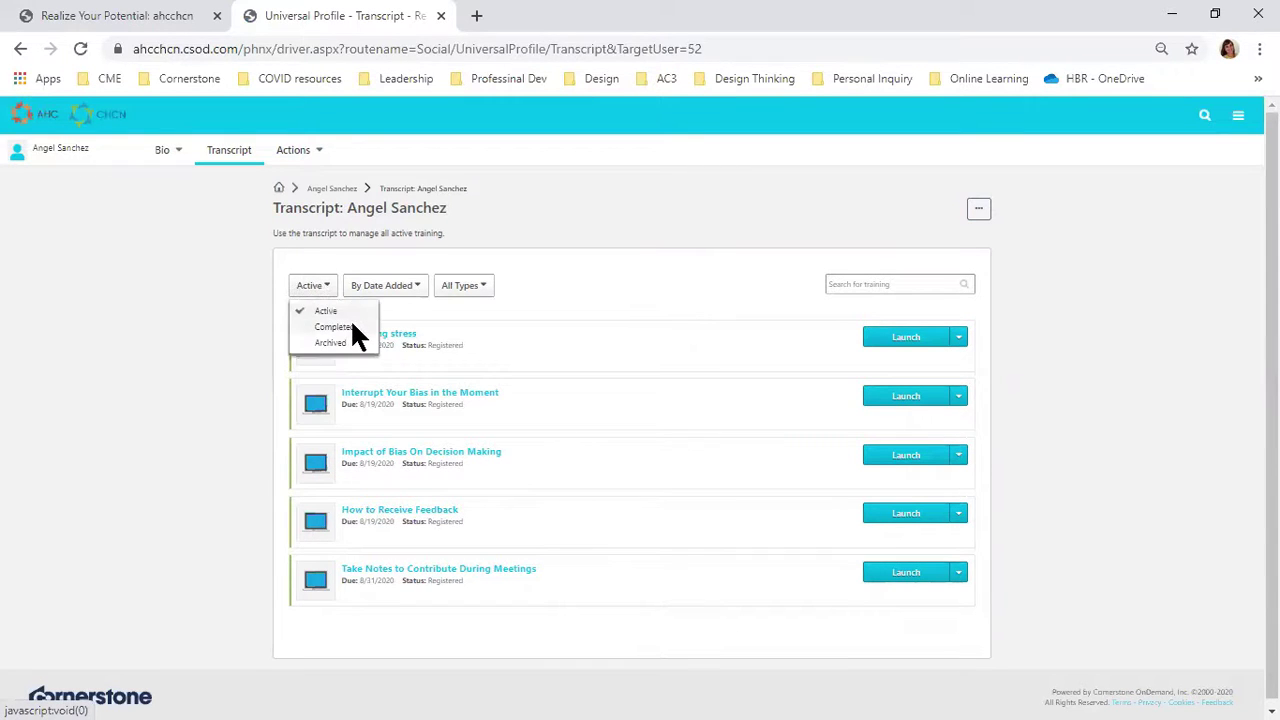
left_click(352, 326)
left_click(344, 292)
left_click(340, 311)
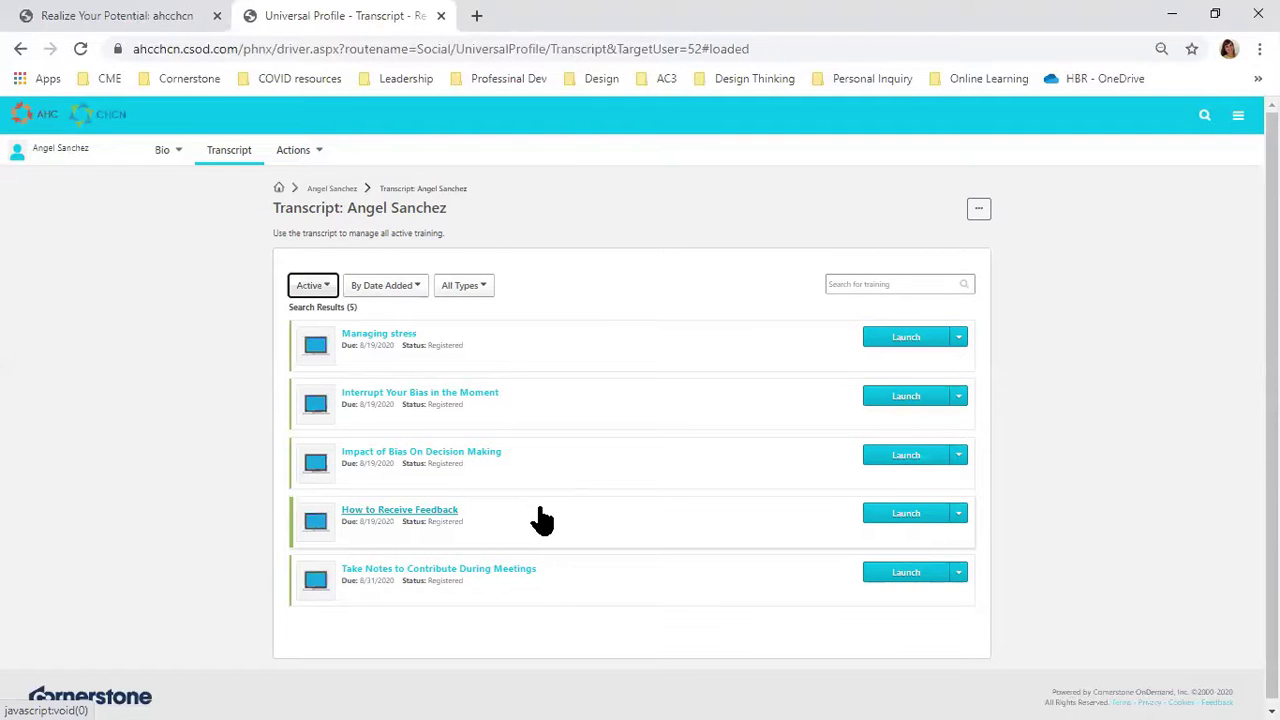
left_click(84, 118)
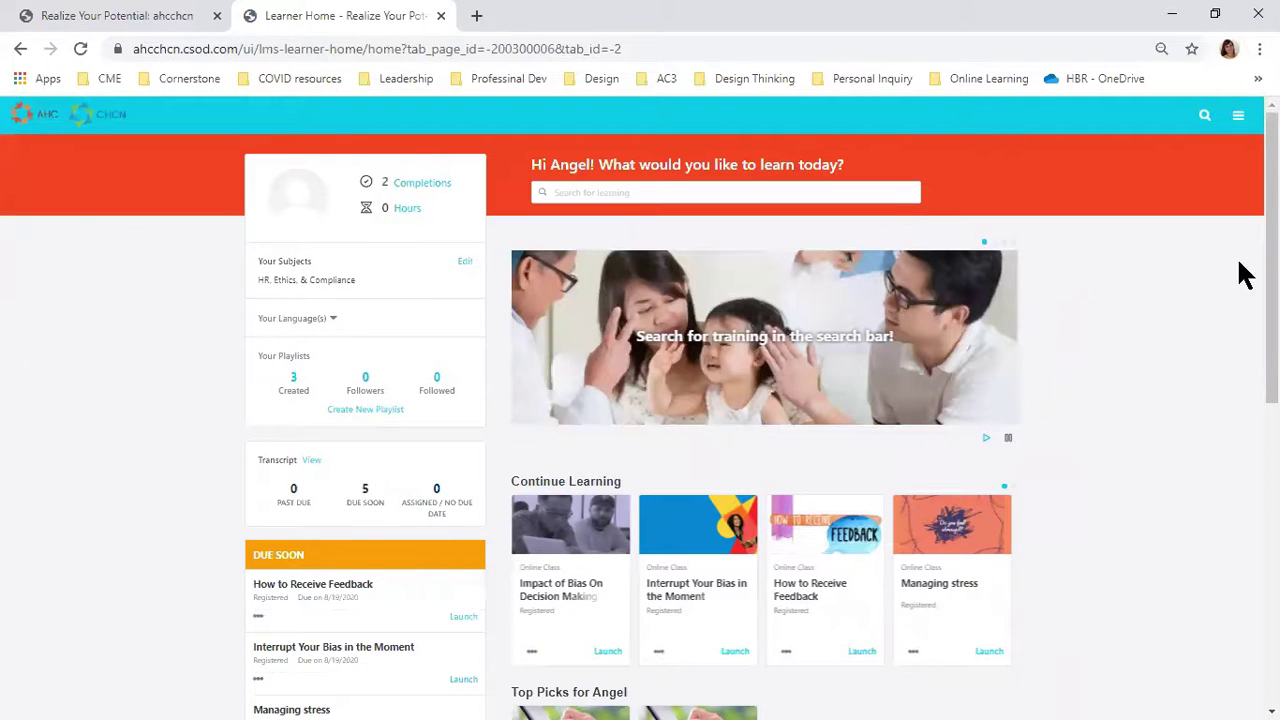
scroll(391, 320, "down", 3)
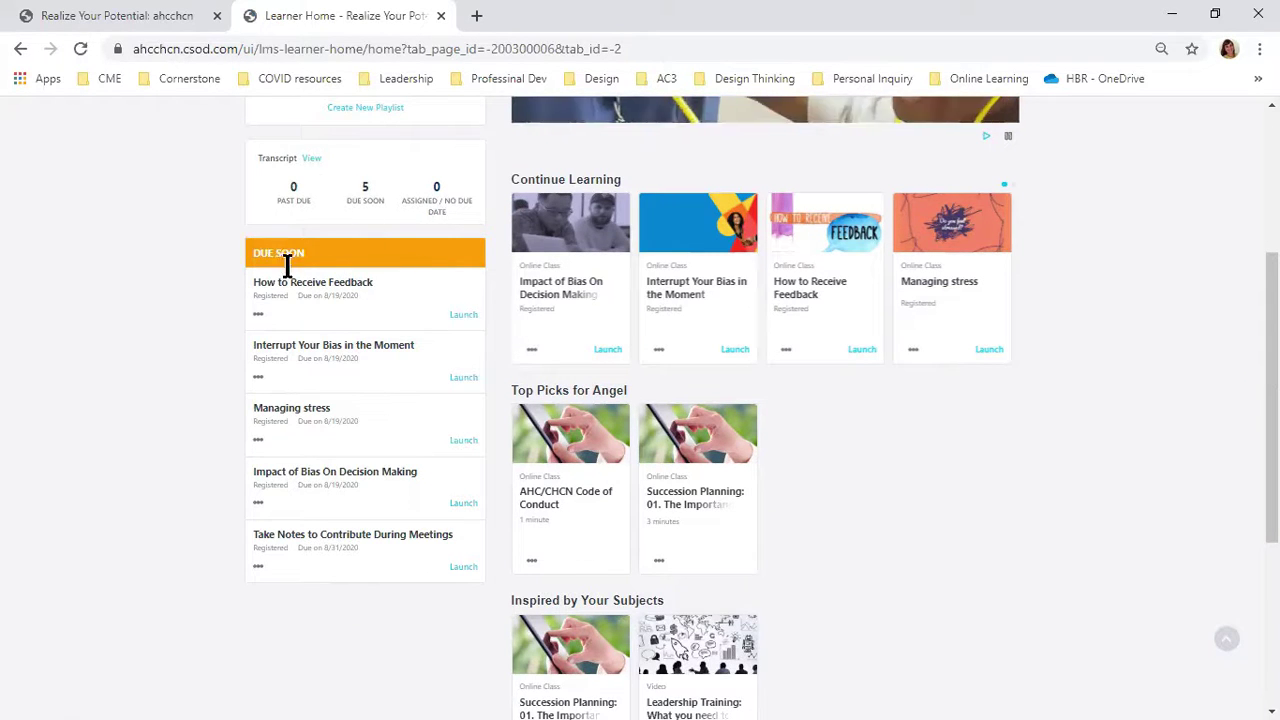
left_click(257, 316)
left_click(271, 345)
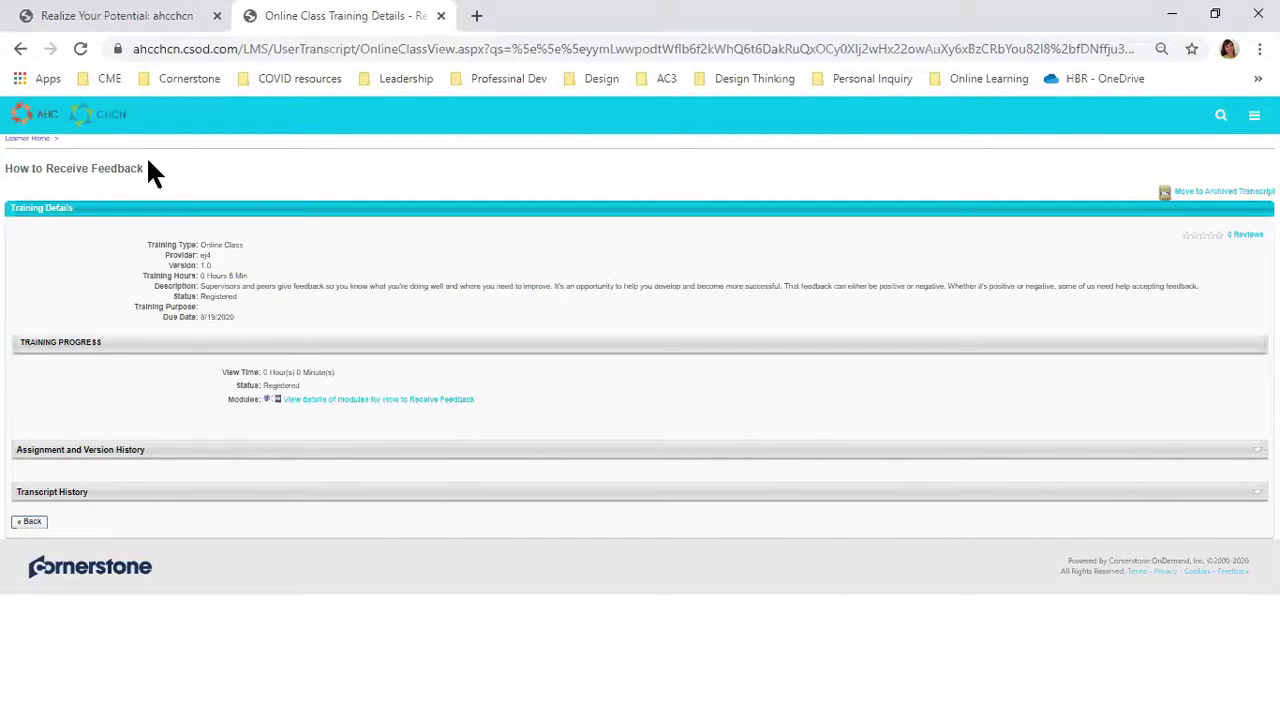
left_click(88, 114)
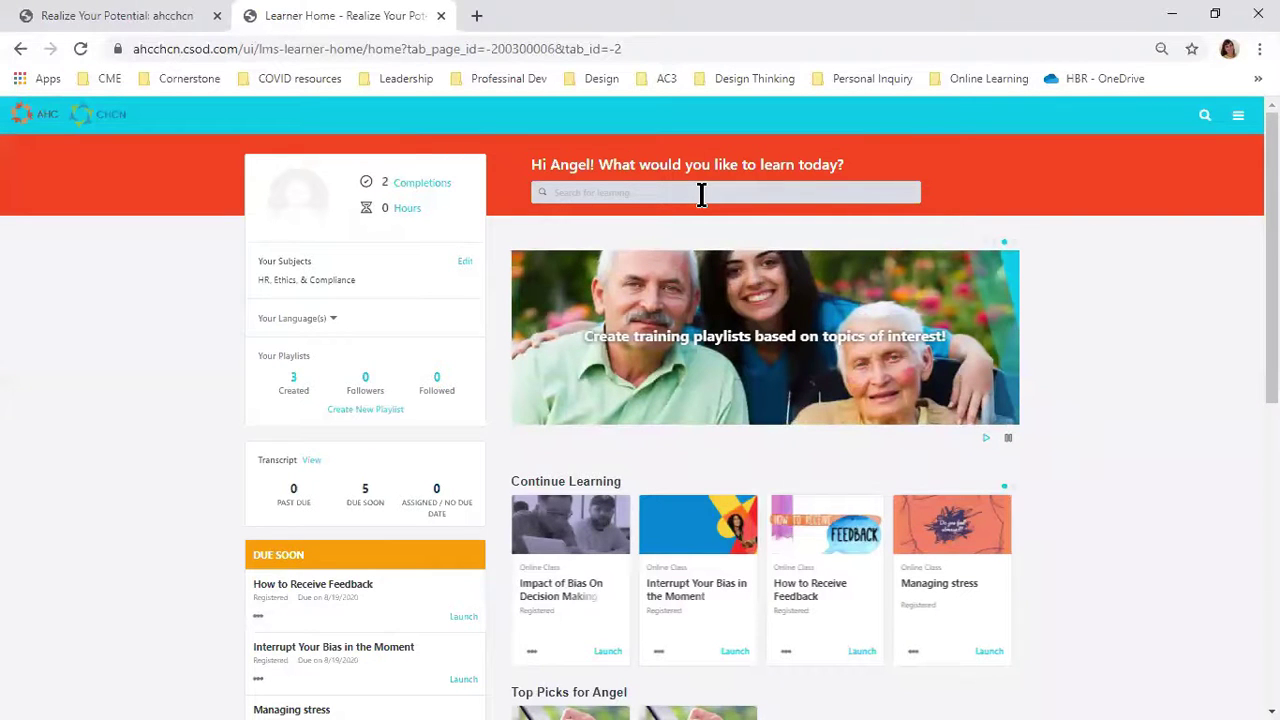
Search Learner Home for 'emotional intelligence', listing 73 results led by the Emotional Intelligence class.
left_click(555, 188)
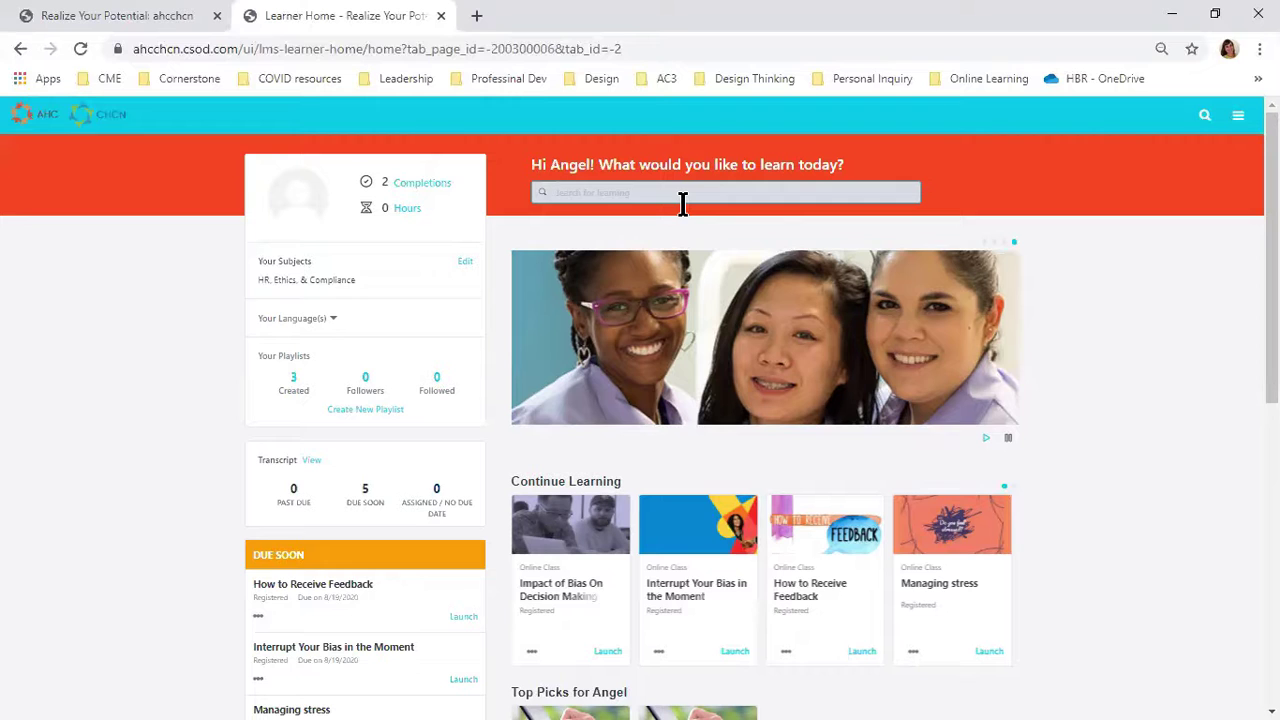
type("emotional intelligence")
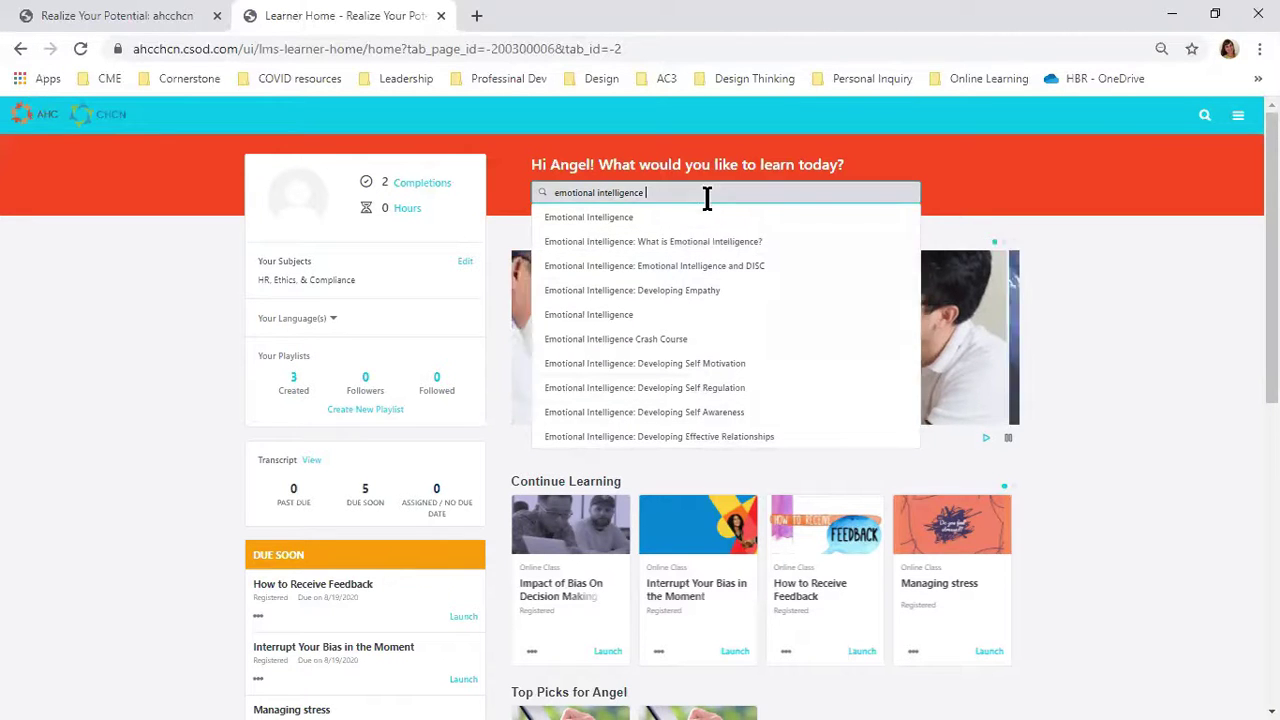
key("Return")
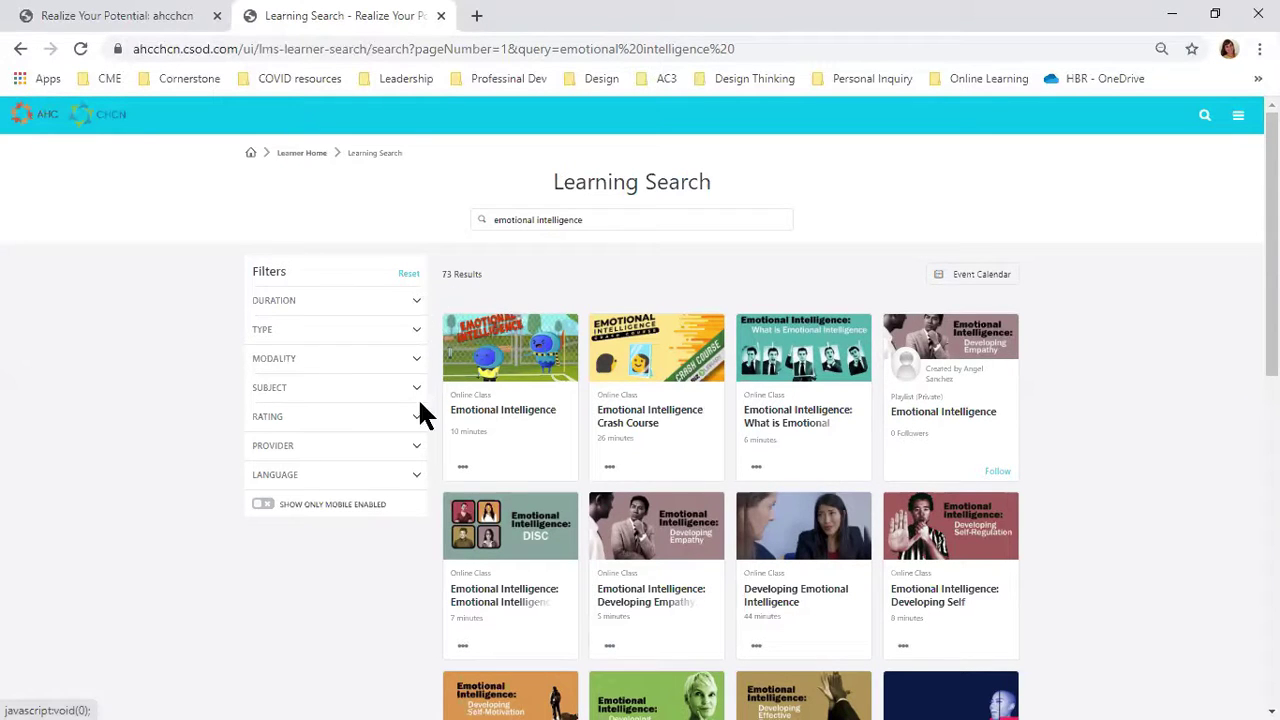
Expand the Duration, Subject and Provider filters on the emotional intelligence search results.
left_click(401, 300)
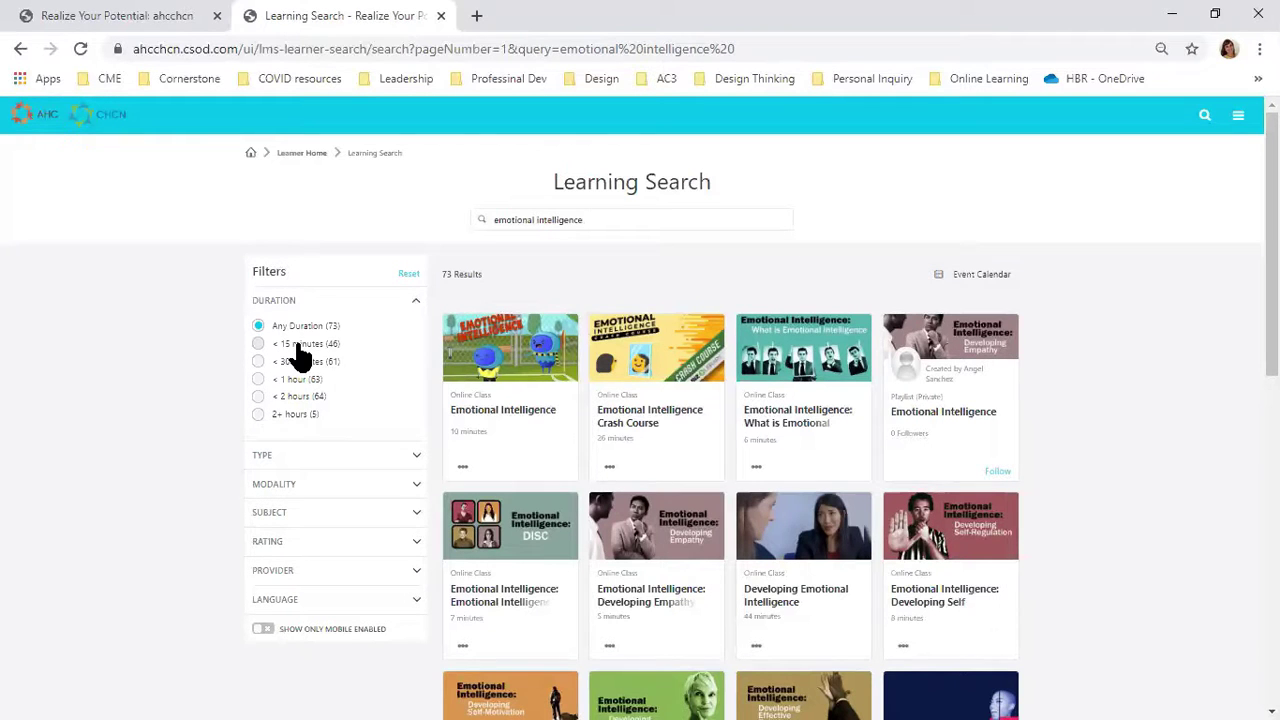
left_click(328, 512)
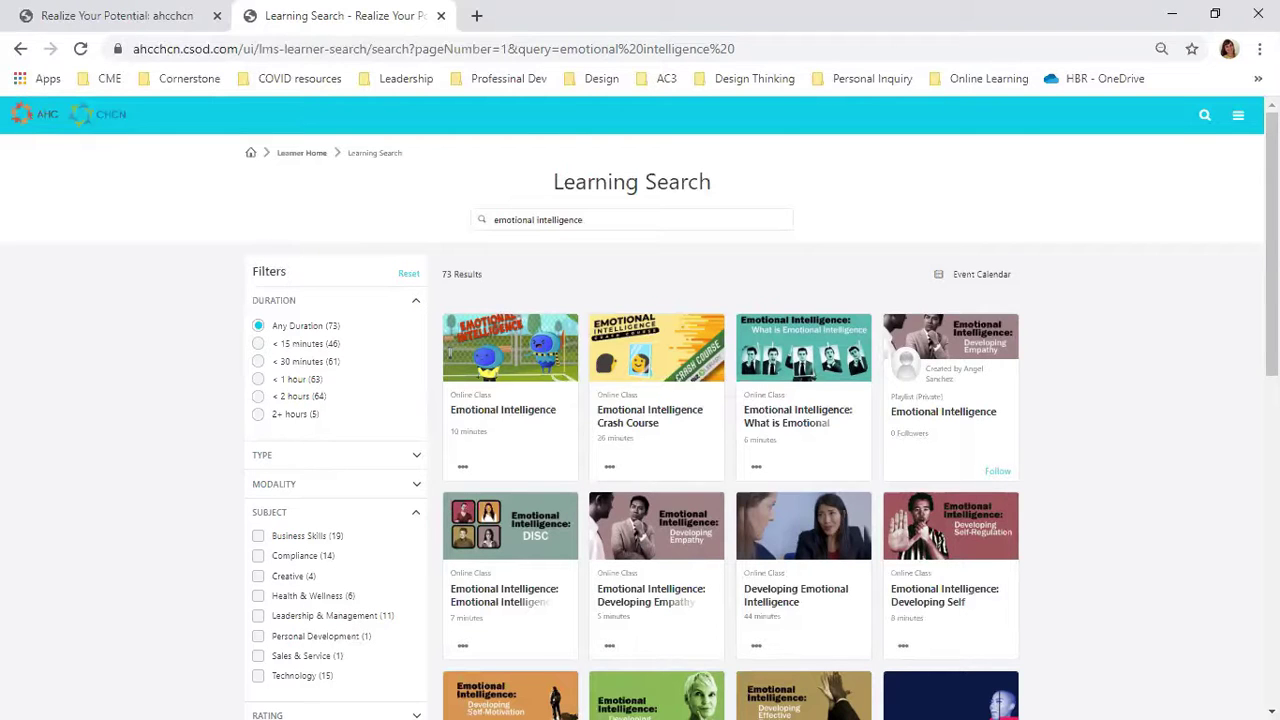
scroll(1119, 420, "down", 3)
left_click(360, 436)
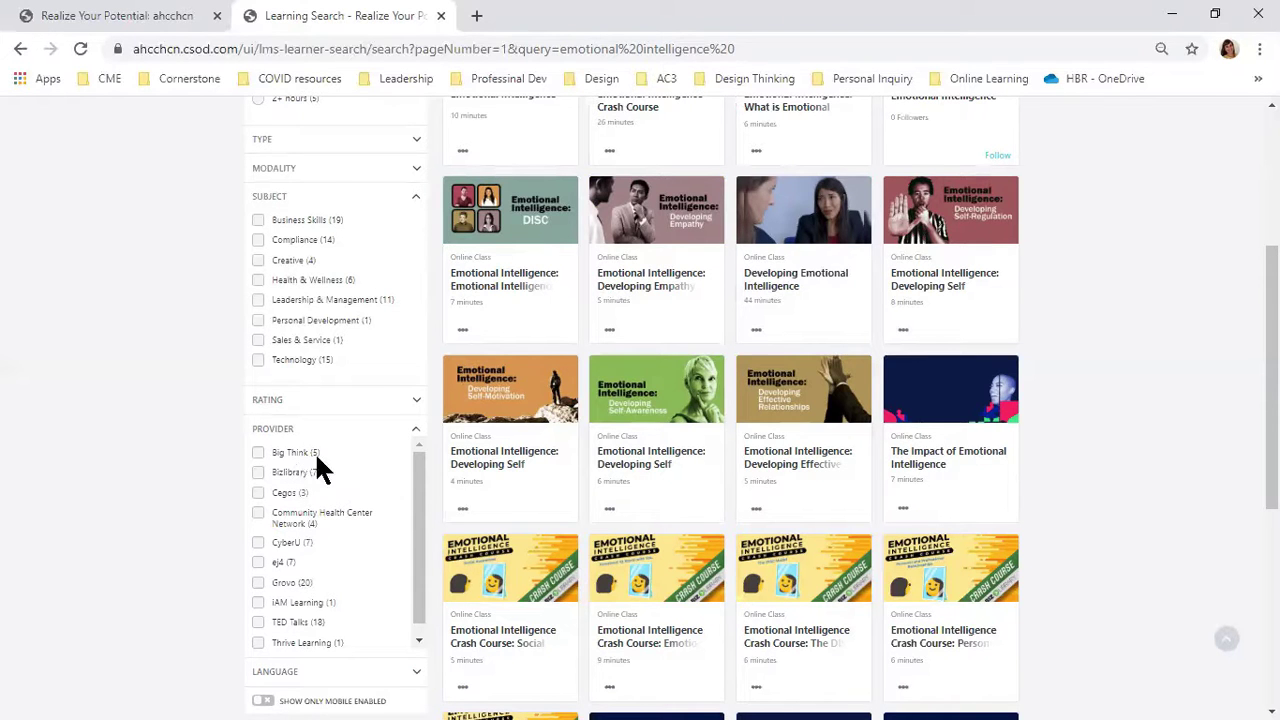
scroll(640, 380, "up", 3)
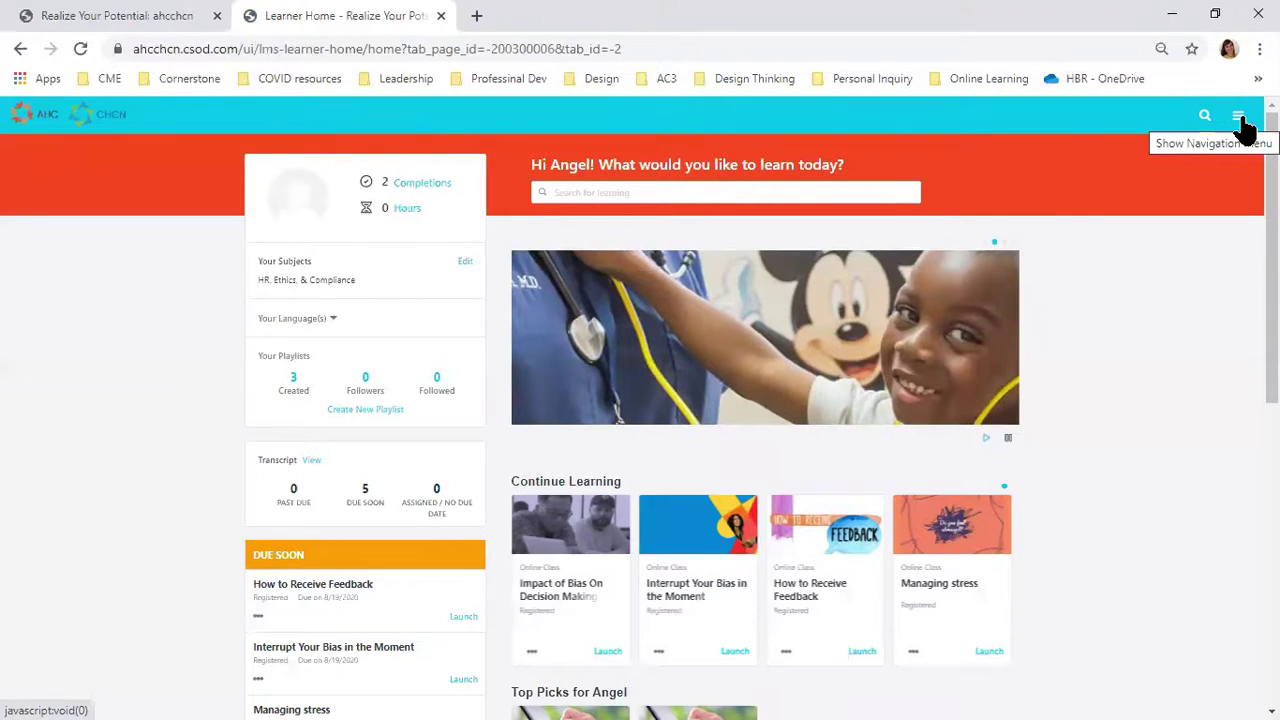
left_click(1240, 120)
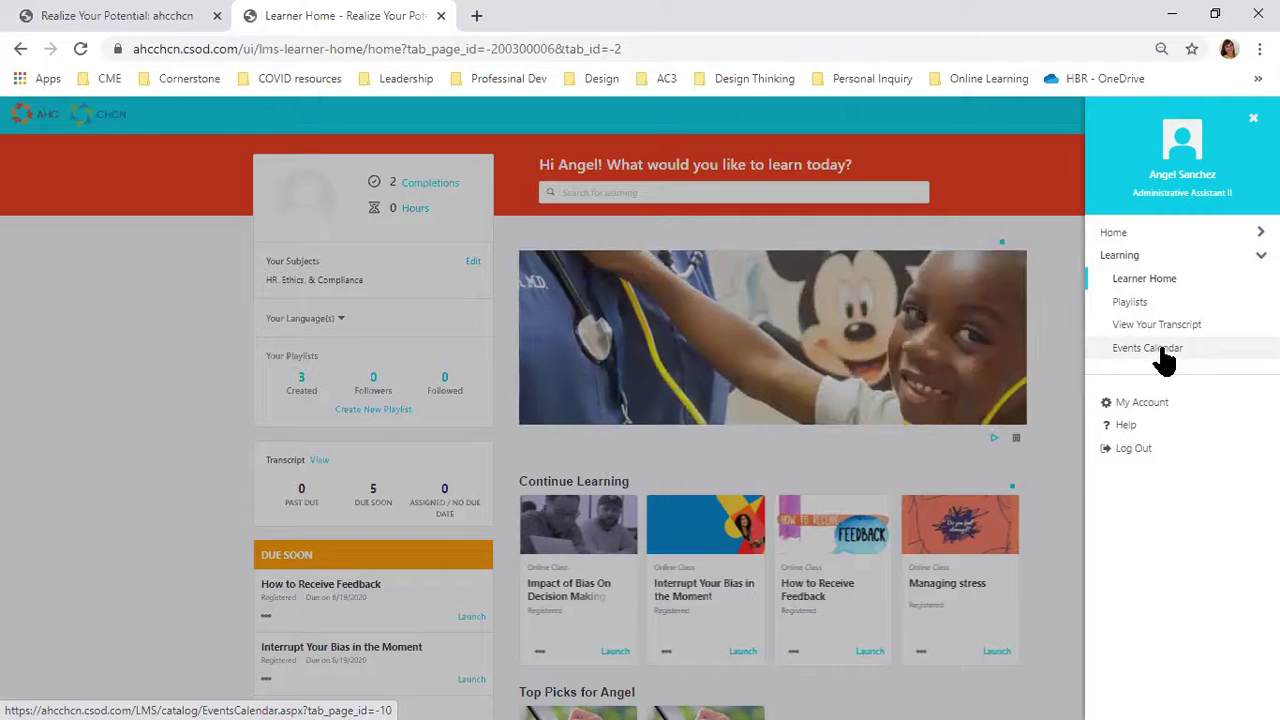
left_click(1051, 322)
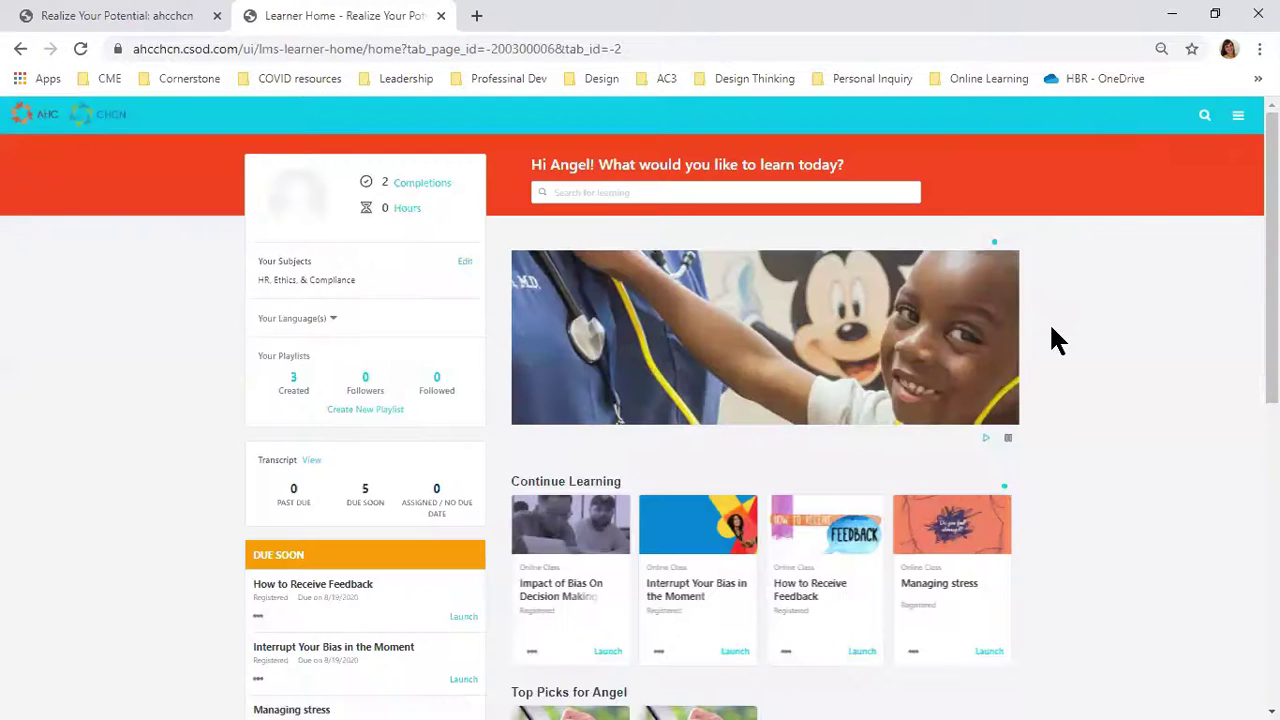